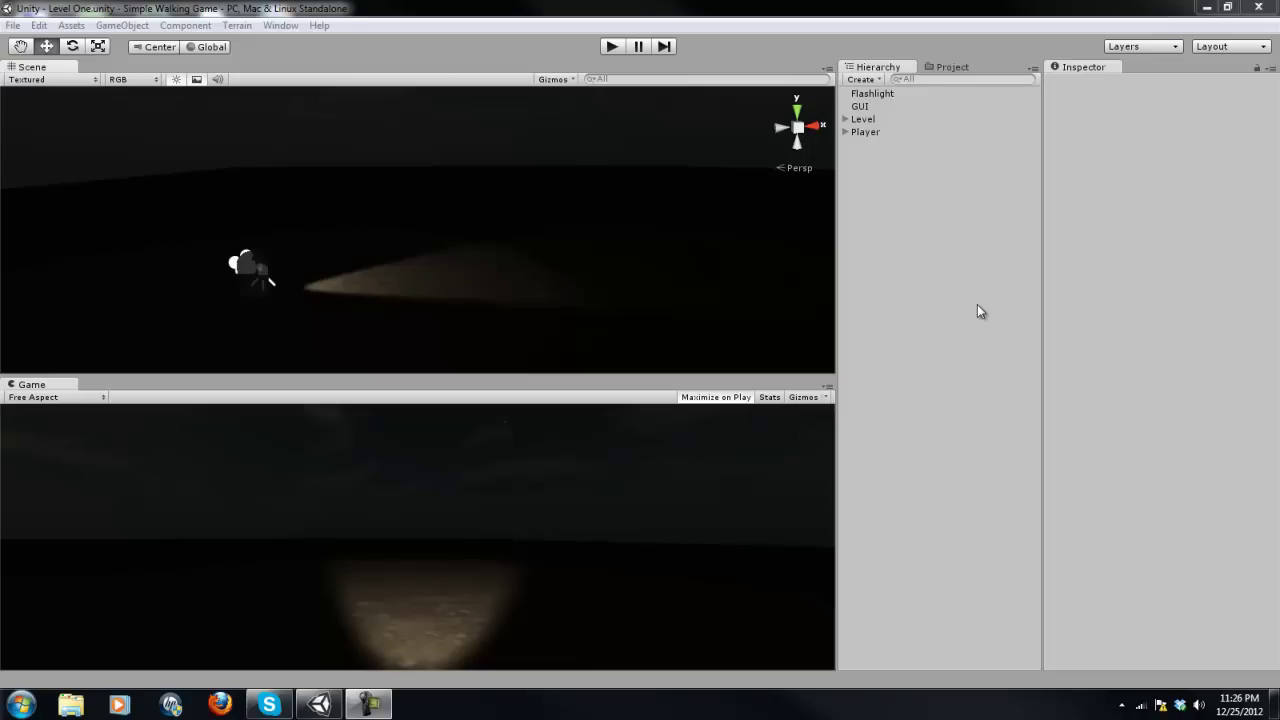
Step: Start play mode and orbit the Scene view to a new angle on the player's flashlight beam
click(611, 46)
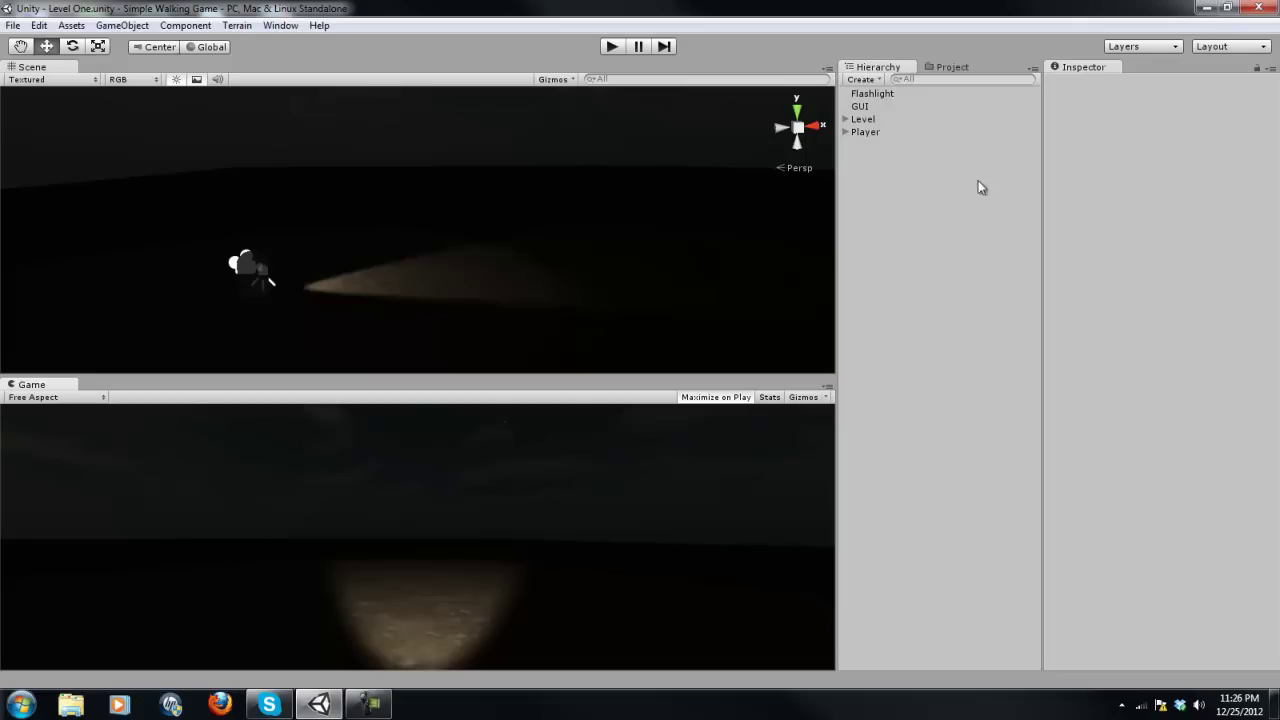
right_drag(640, 171, 549, 182)
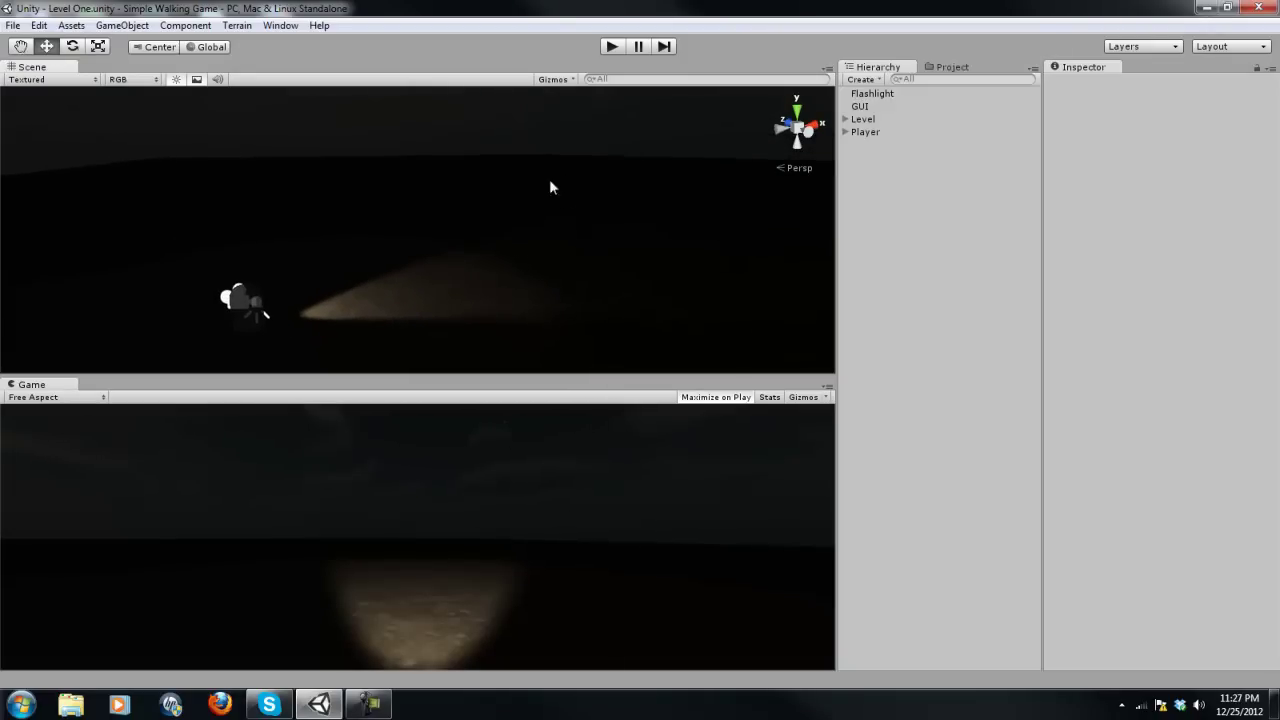
click(281, 25)
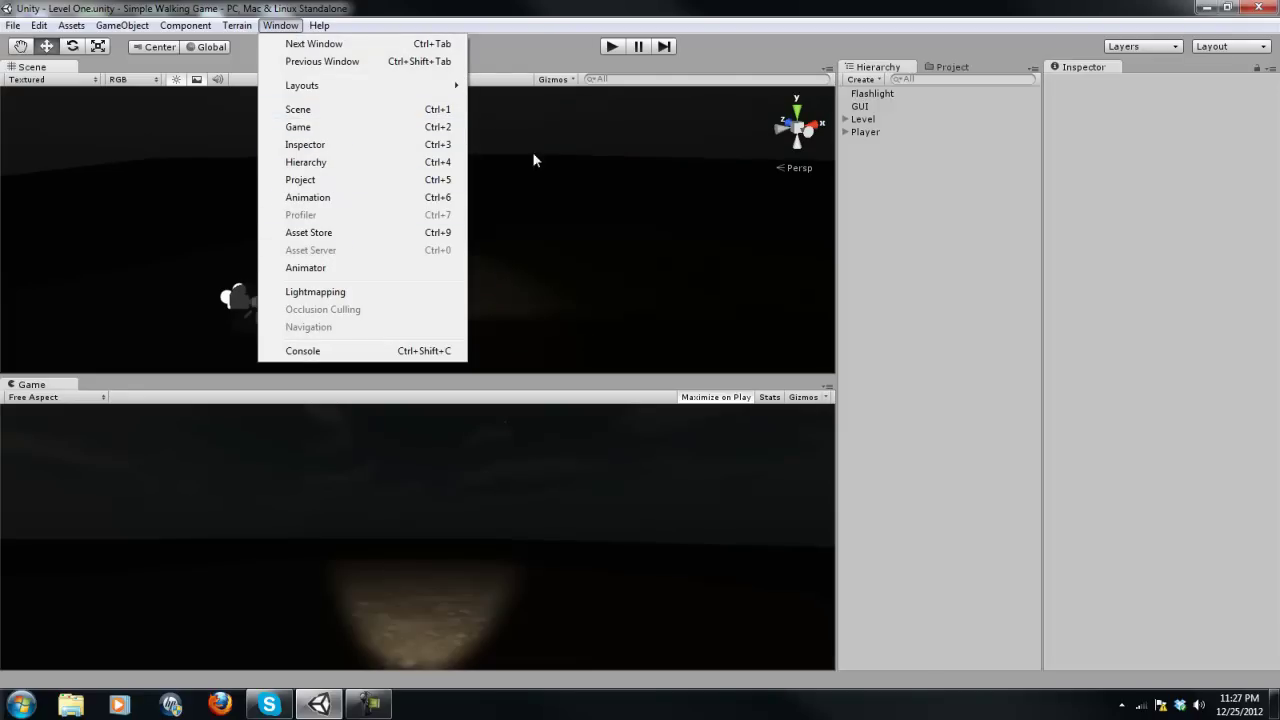
click(923, 217)
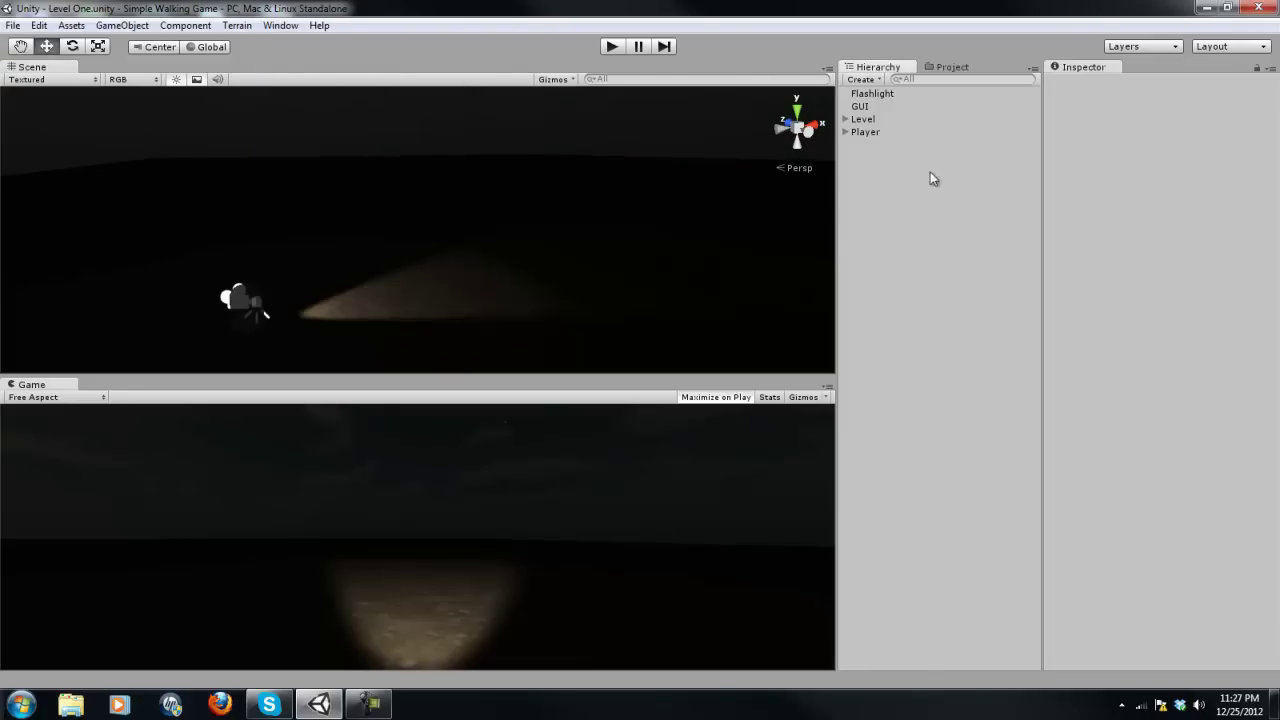
right_drag(391, 237, 507, 228)
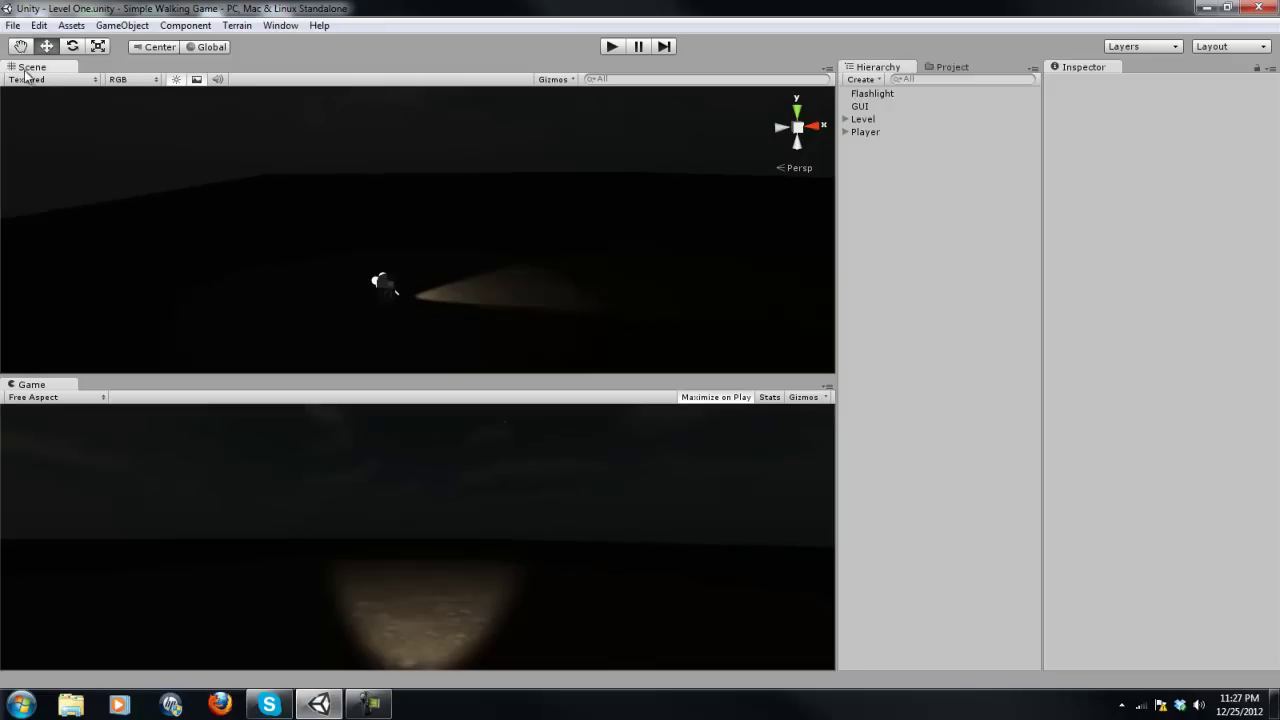
Step: Select the Player, drag it along X, then undo to restore its original position
mouse_move(436, 201)
right_down()
mouse_move(523, 166)
mouse_move(369, 225)
mouse_move(491, 194)
mouse_move(526, 146)
mouse_move(223, 205)
mouse_move(451, 209)
mouse_move(431, 177)
right_up()
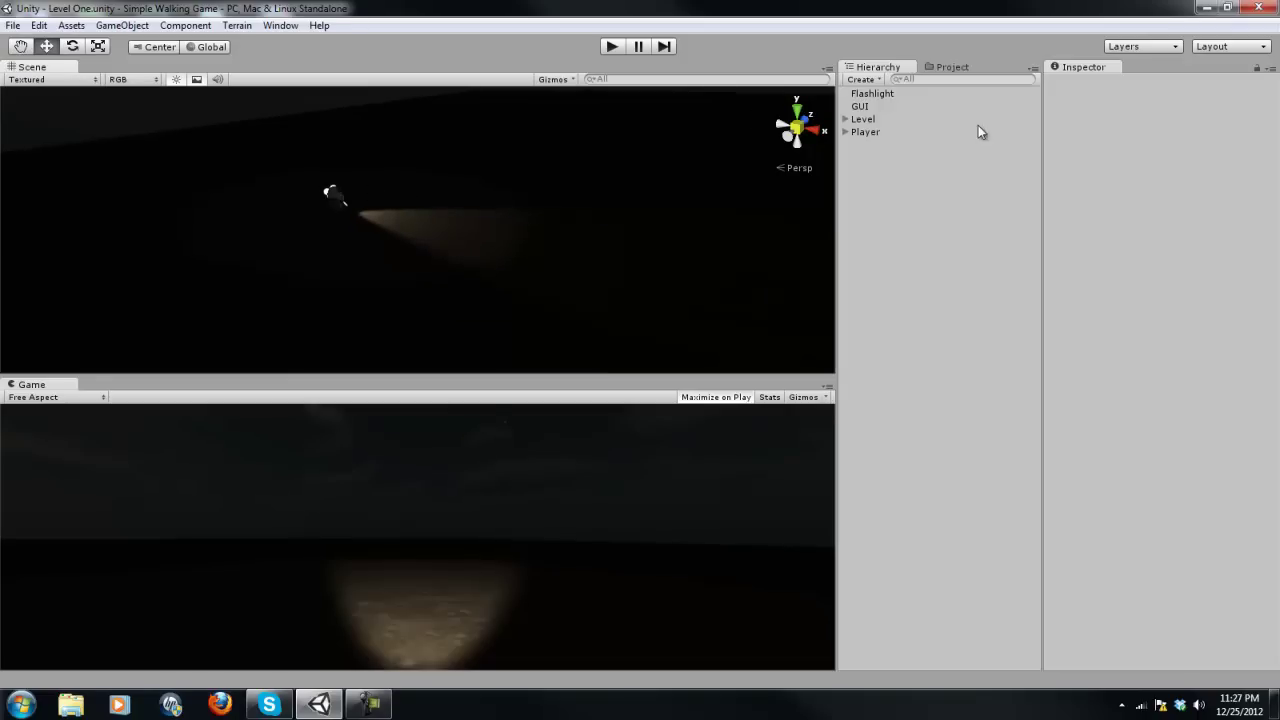
click(866, 133)
mouse_move(397, 213)
mouse_down()
mouse_move(608, 237)
mouse_move(318, 203)
mouse_move(681, 233)
mouse_move(385, 197)
mouse_up()
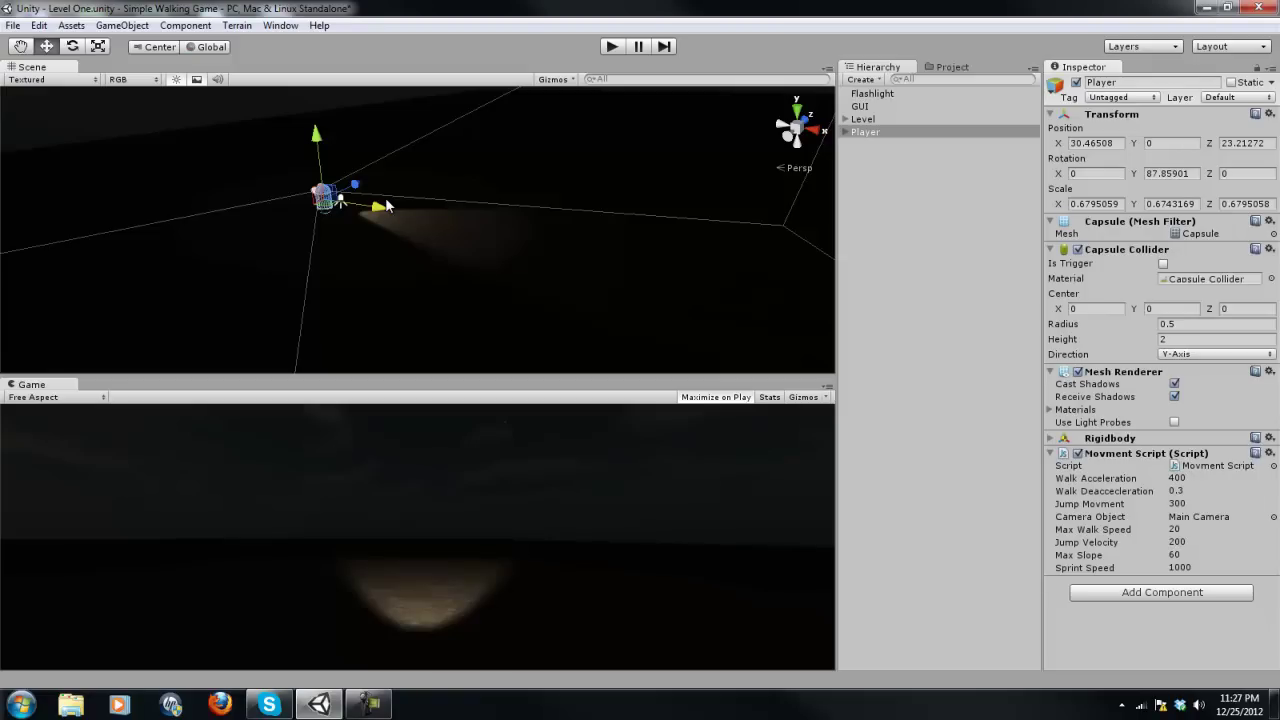
key(ctrl+z)
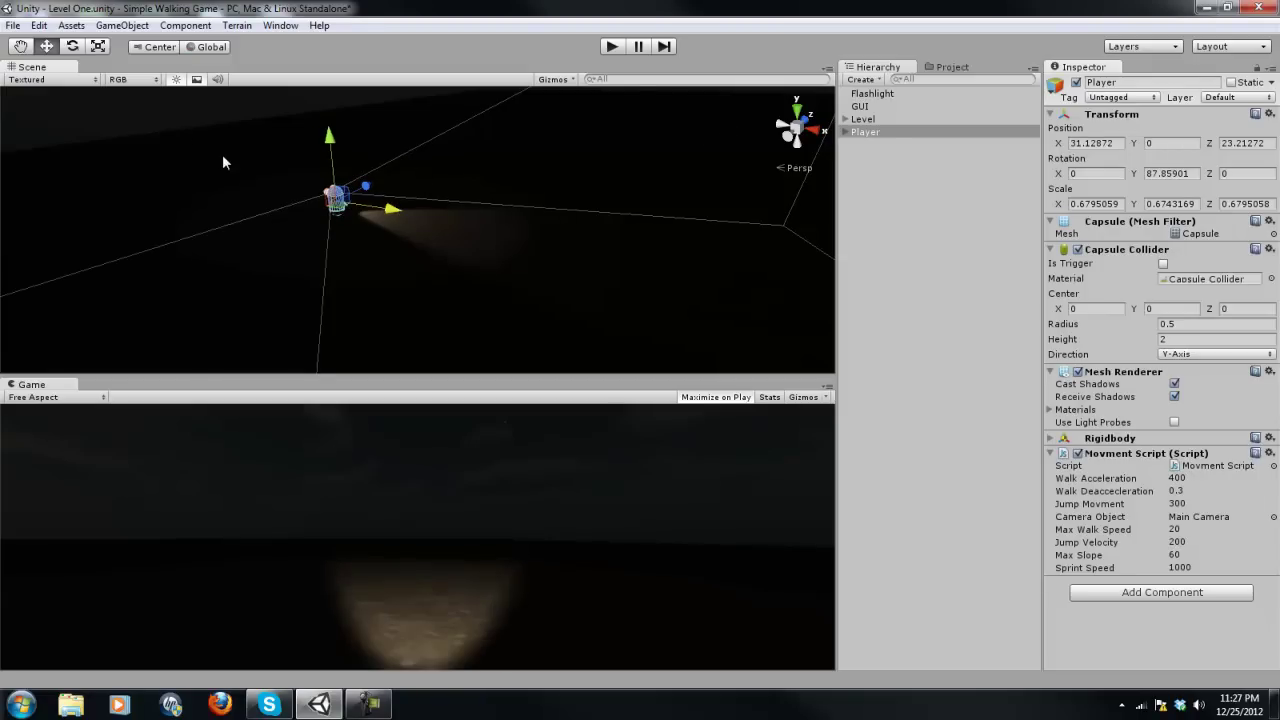
Step: Select the Terrain, then run the game briefly in play mode and stop it
click(681, 126)
alt+drag(299, 147, 453, 279)
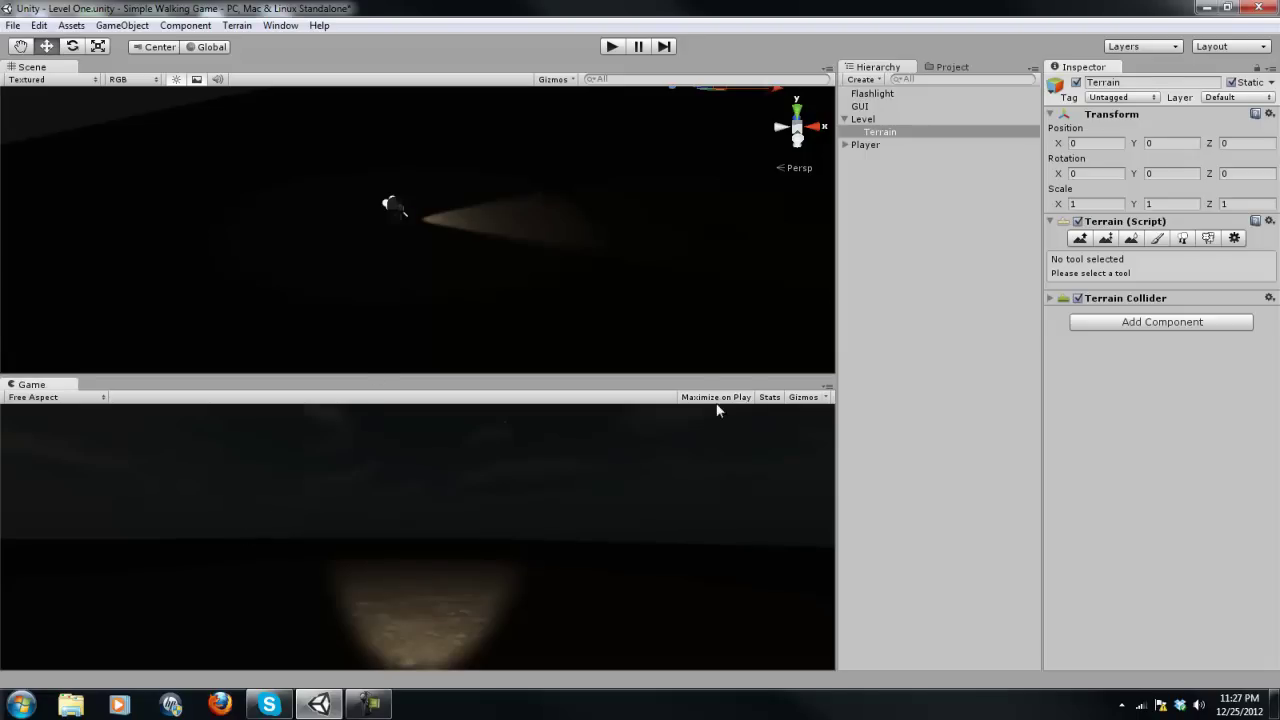
click(611, 46)
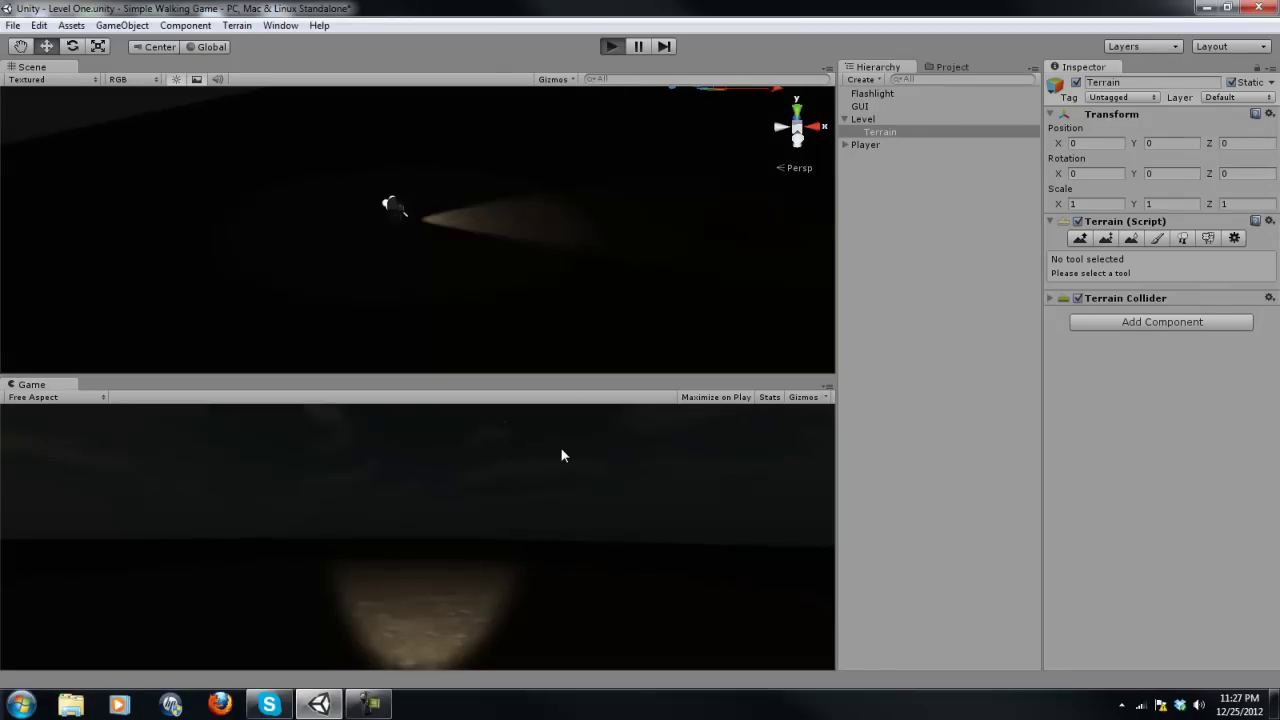
click(640, 46)
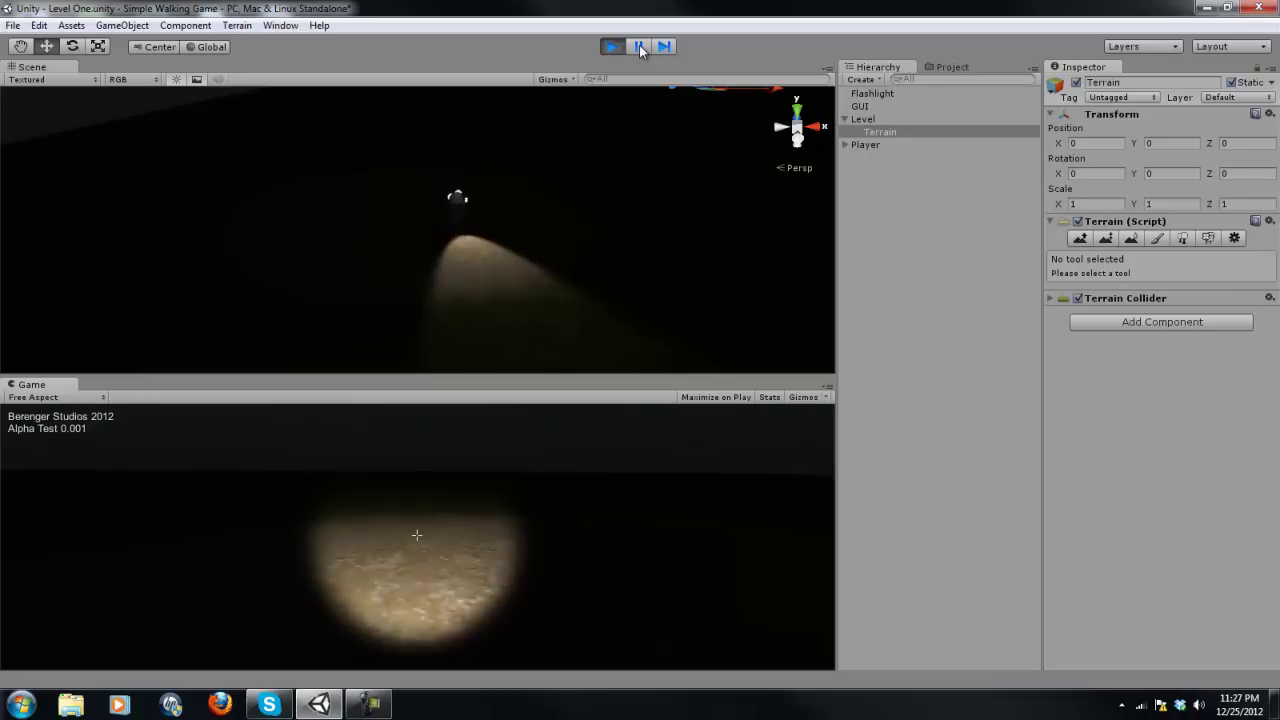
key(super)
click(611, 46)
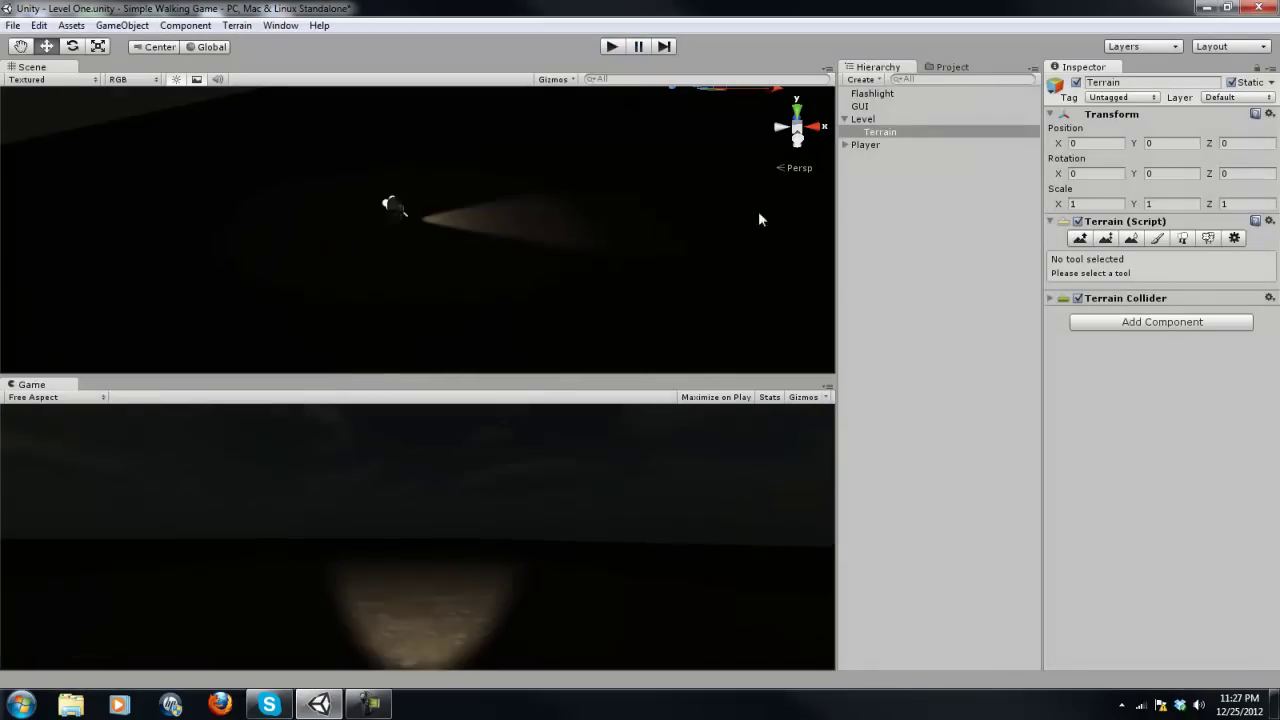
Step: Select the Terrain, GUI and Flashlight in the Hierarchy to view their components
click(924, 277)
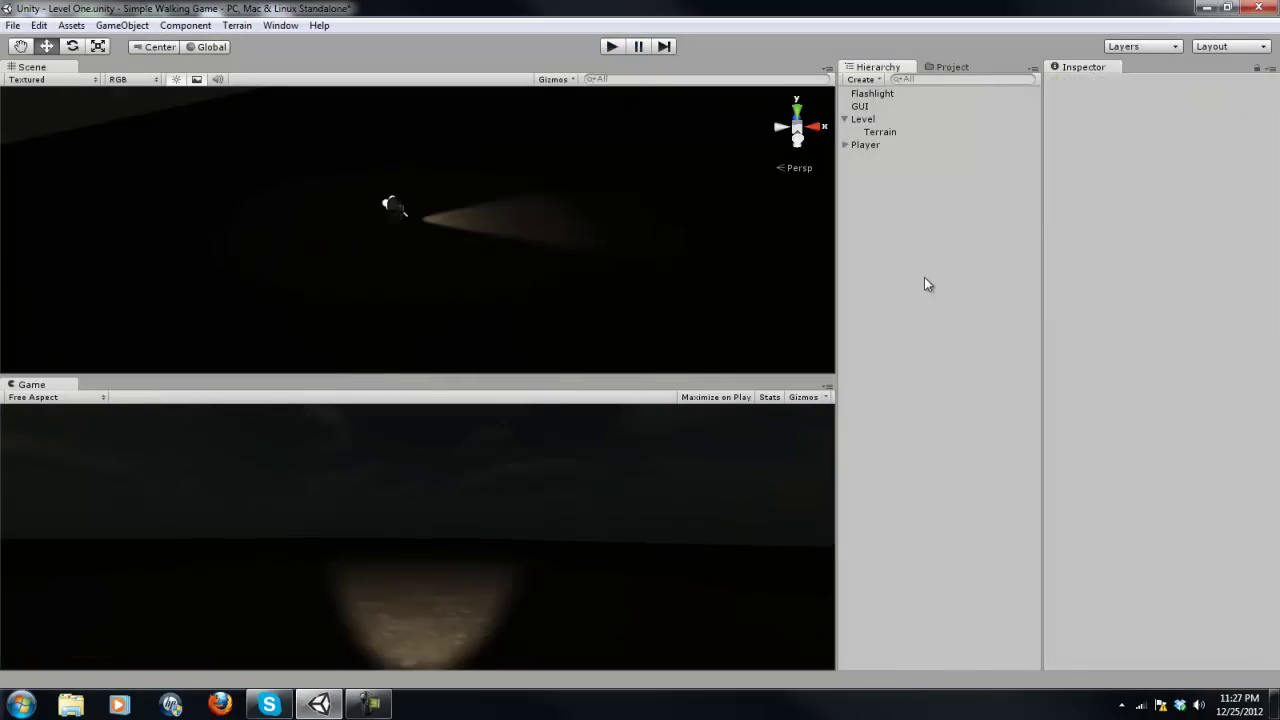
click(845, 119)
click(845, 119)
click(886, 132)
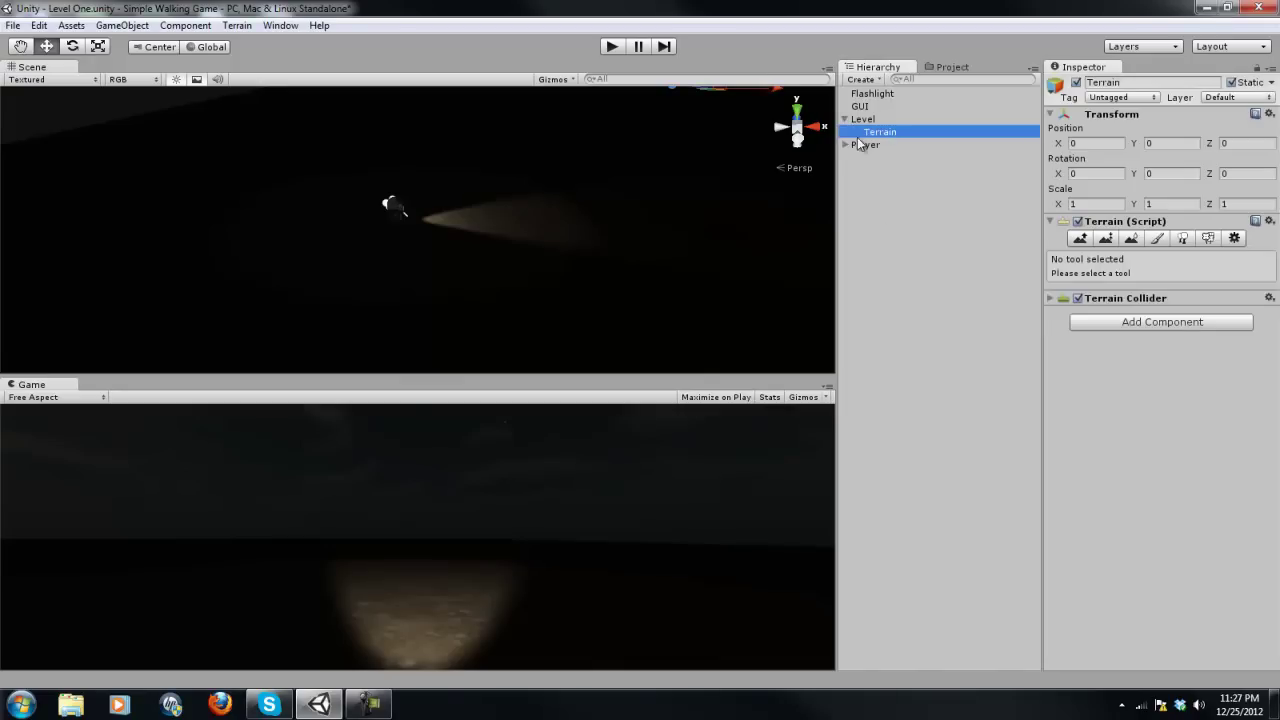
click(871, 106)
click(871, 93)
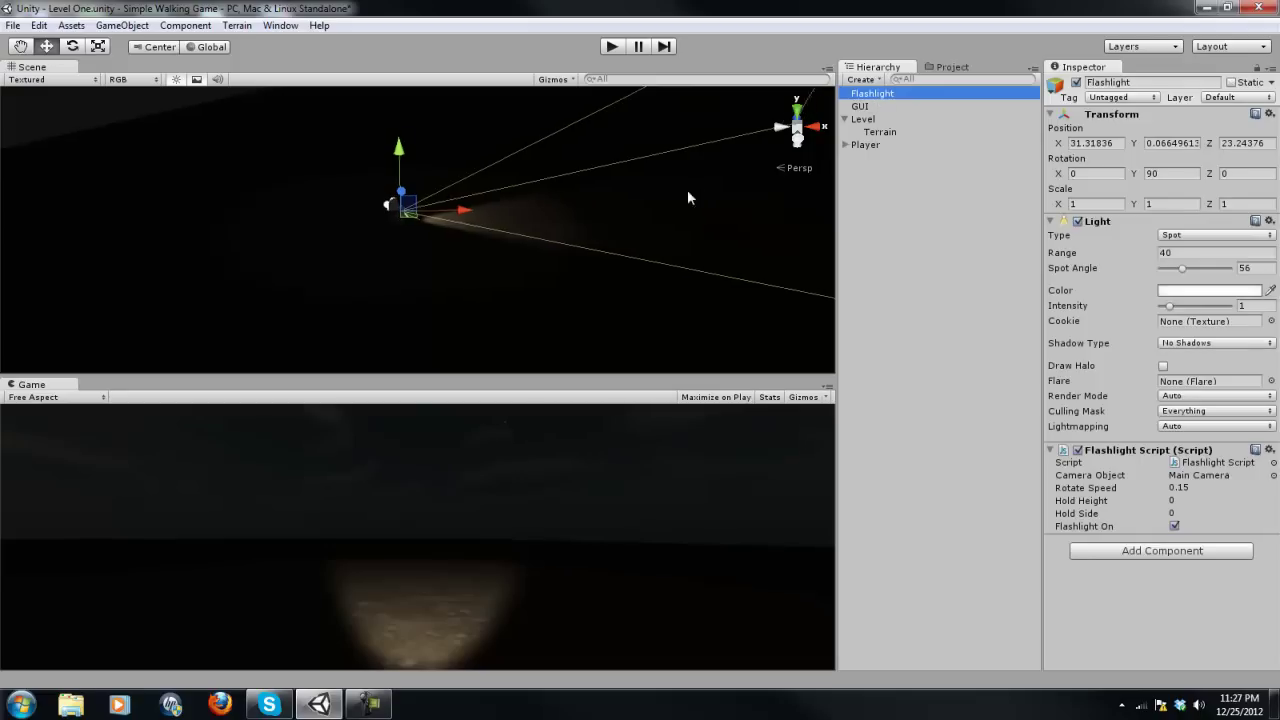
Step: Inspect the Player and its Main Camera, then collapse the Player and Level groups
click(862, 145)
click(845, 145)
click(885, 158)
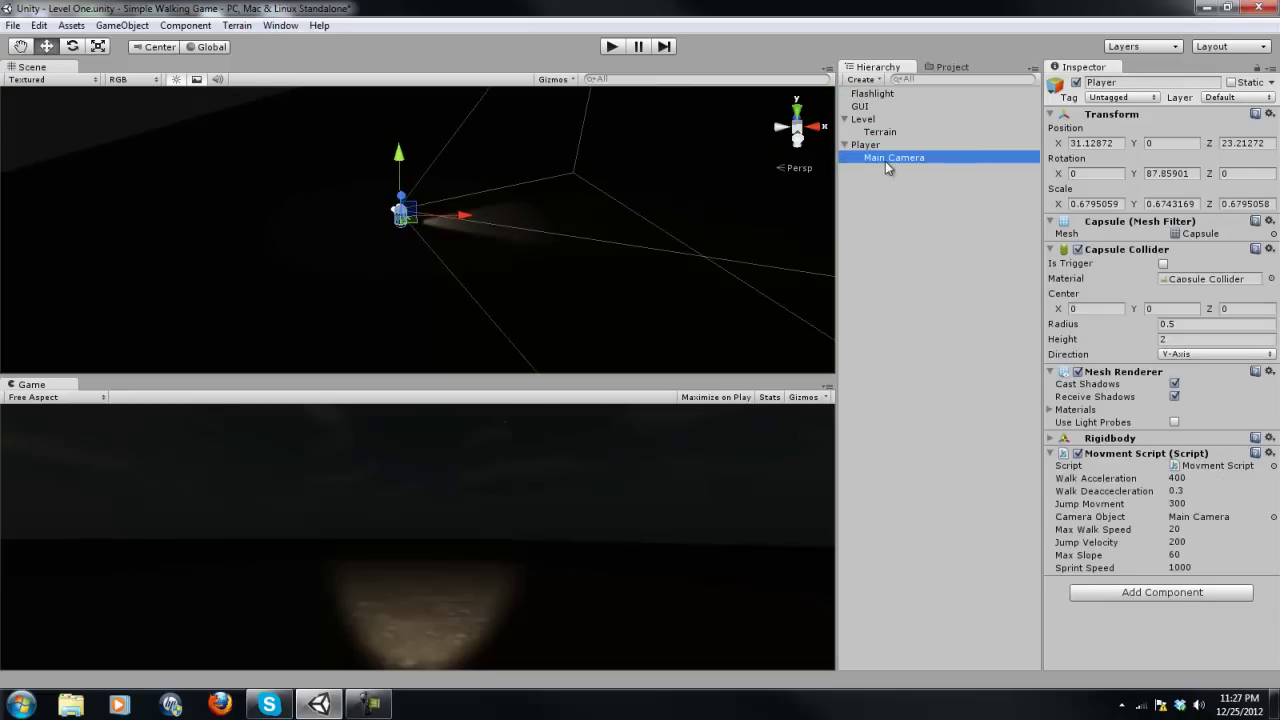
click(880, 225)
click(845, 145)
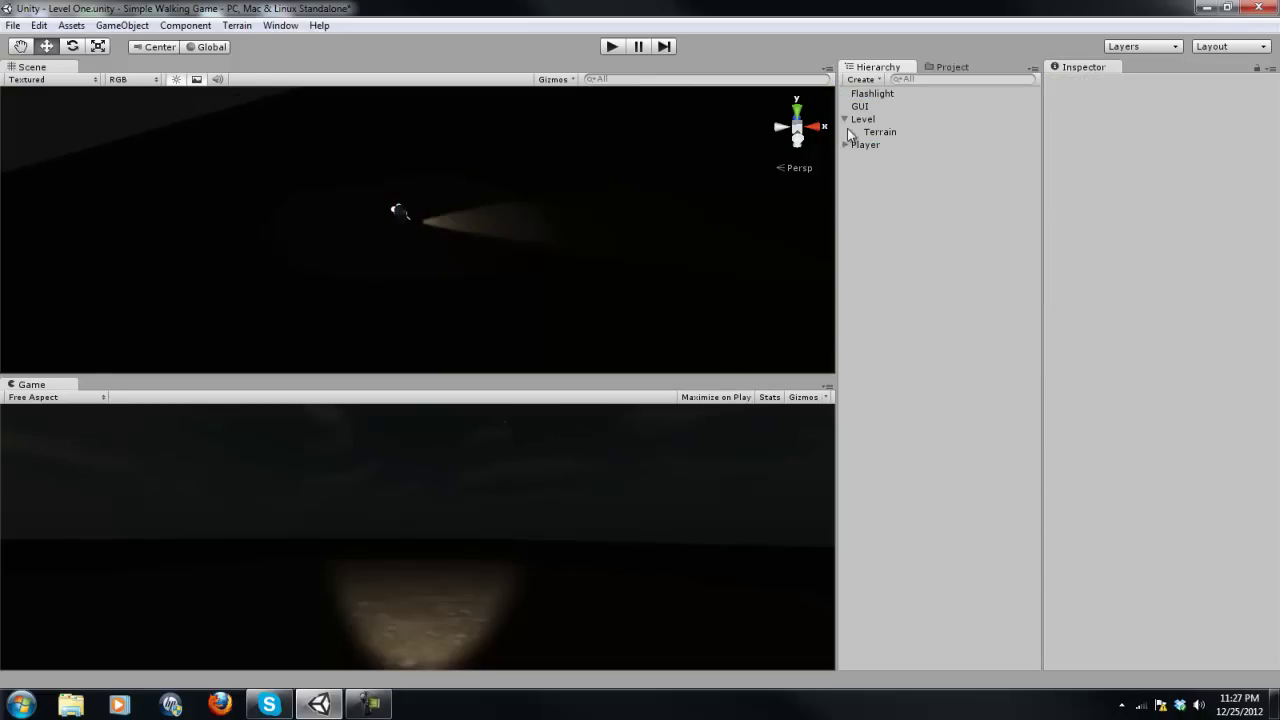
click(845, 119)
Step: Step through Flashlight, GUI, Level and Player to compare their Inspector details
click(874, 94)
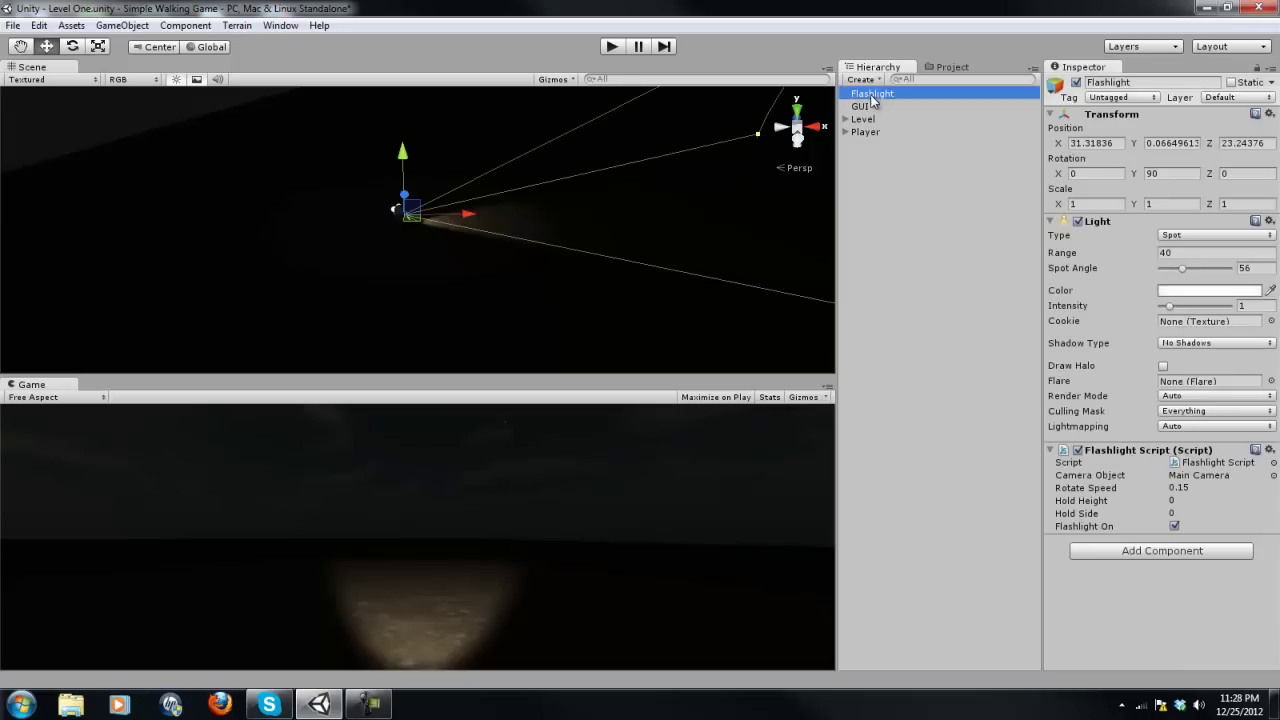
click(877, 104)
key(Up)
click(876, 120)
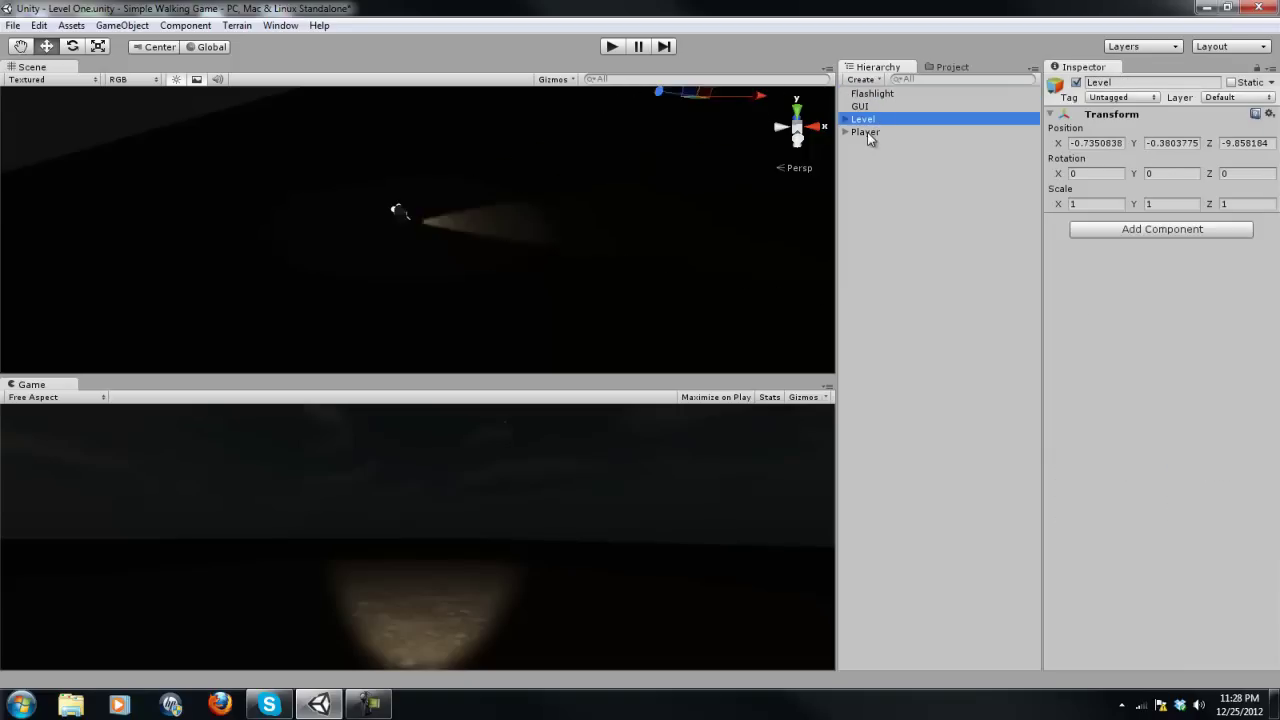
click(867, 132)
Step: Preview the Main Camera under Player, then leave the Level and Player groups collapsed
click(846, 132)
click(868, 144)
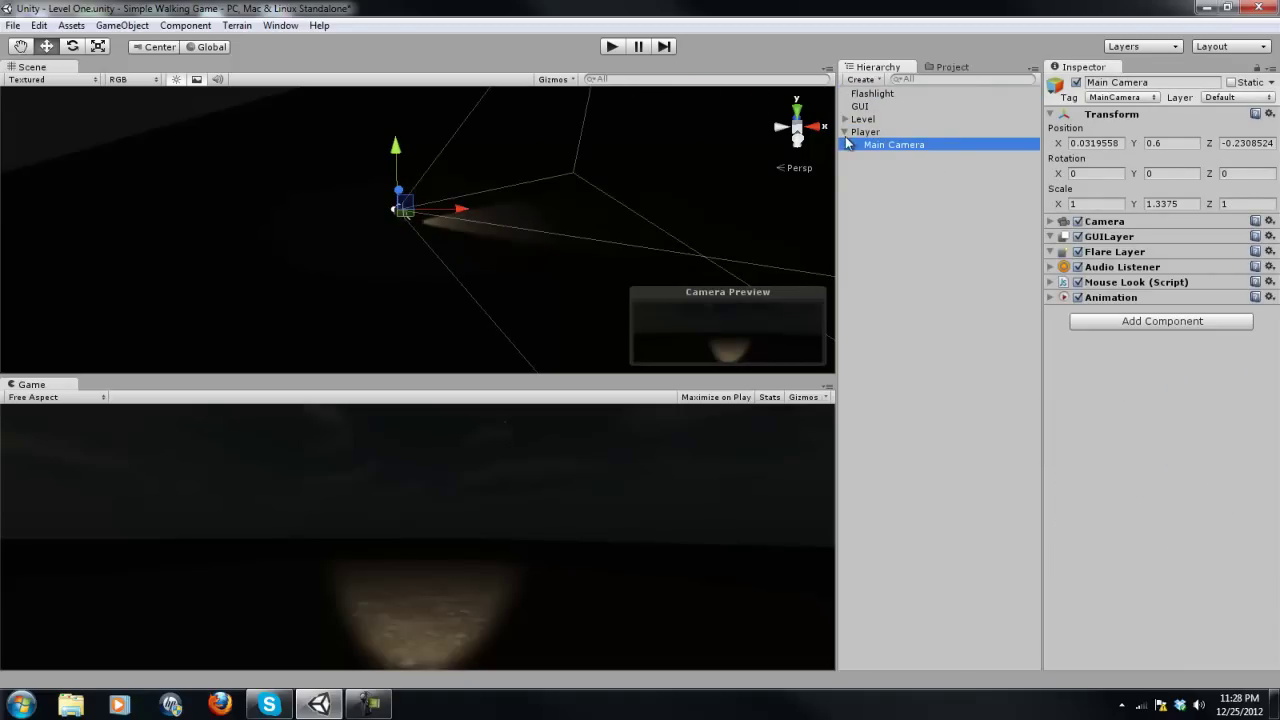
click(846, 132)
click(880, 174)
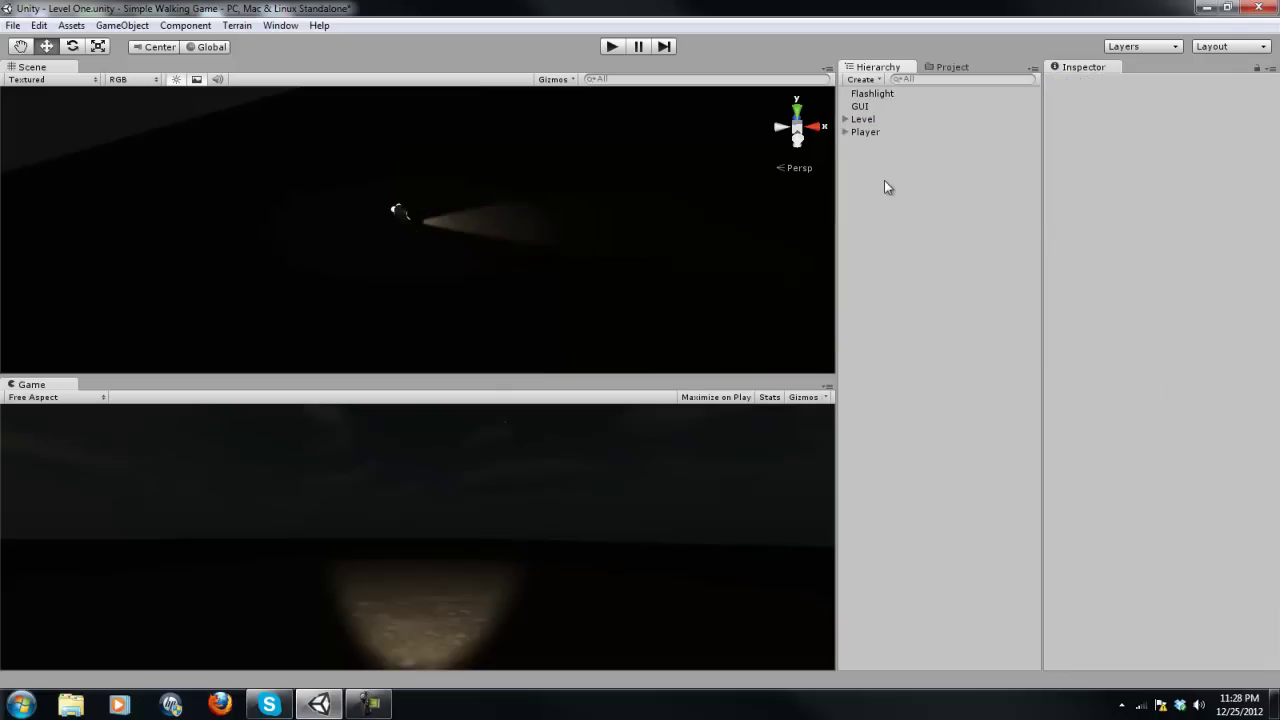
click(845, 132)
click(845, 119)
click(845, 119)
click(845, 132)
Step: Show the Project panel and inspect the Walking clip in the Animations folder
click(951, 68)
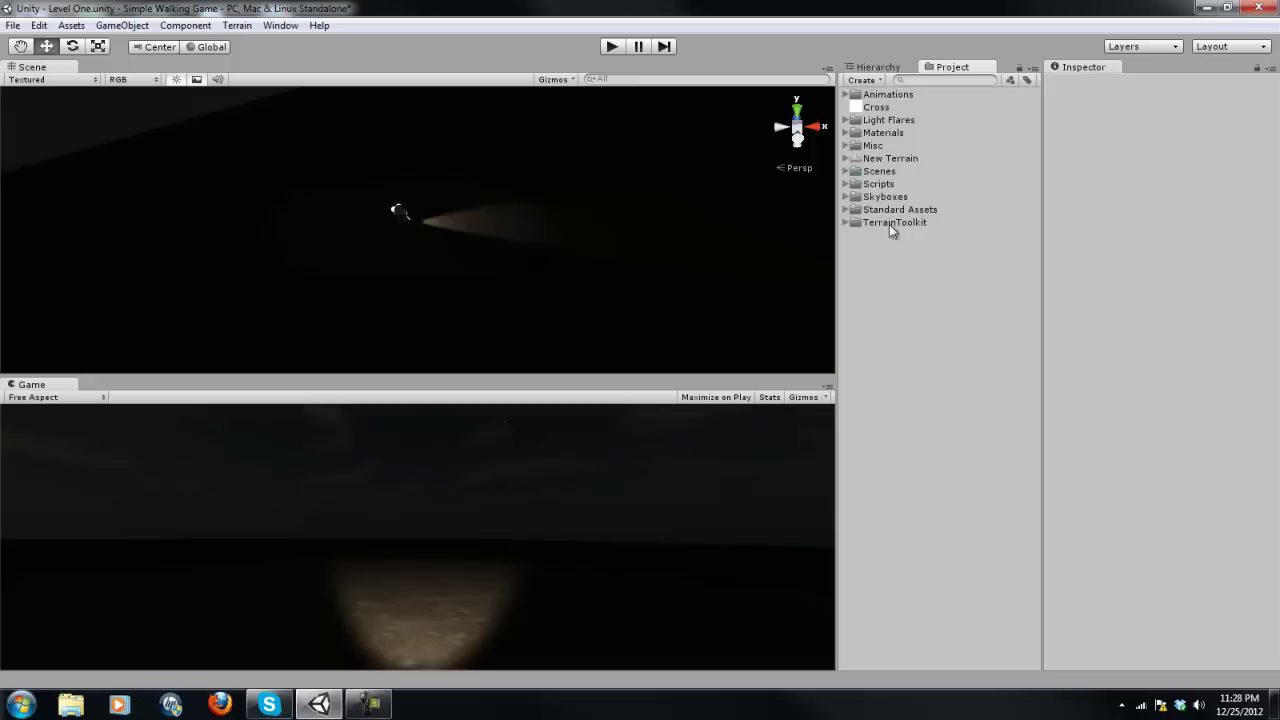
click(852, 97)
click(845, 94)
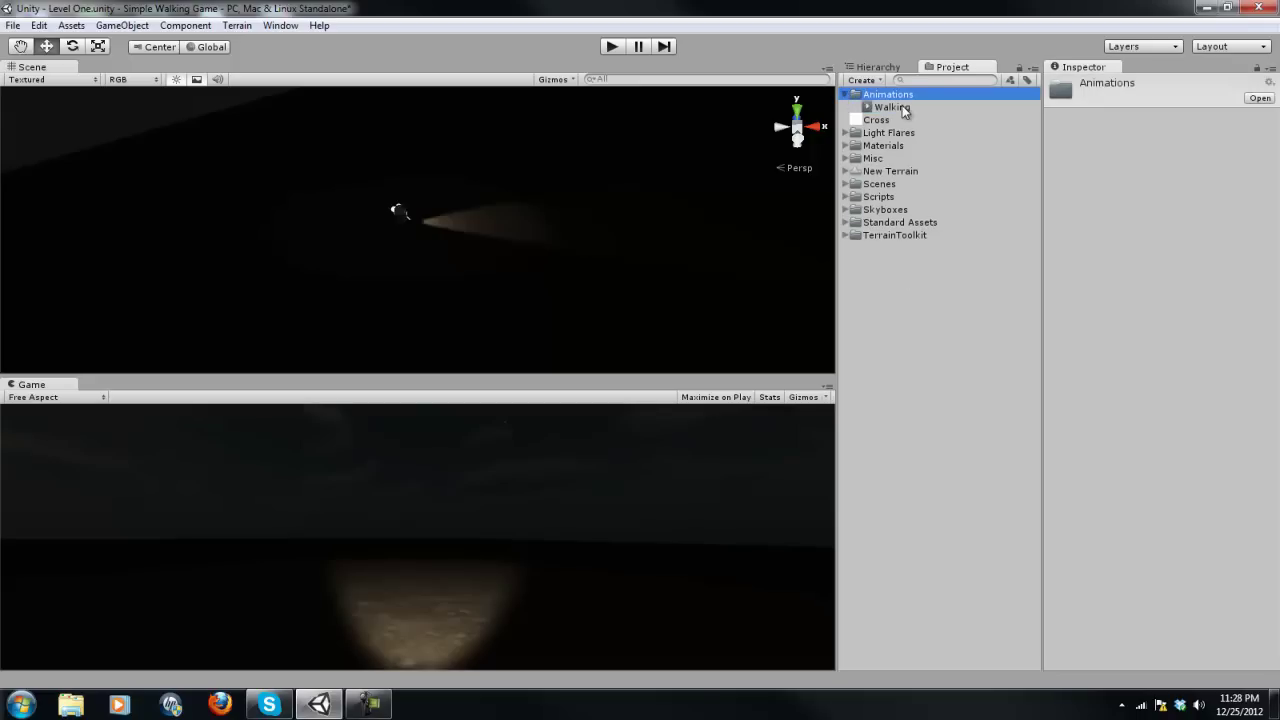
click(905, 107)
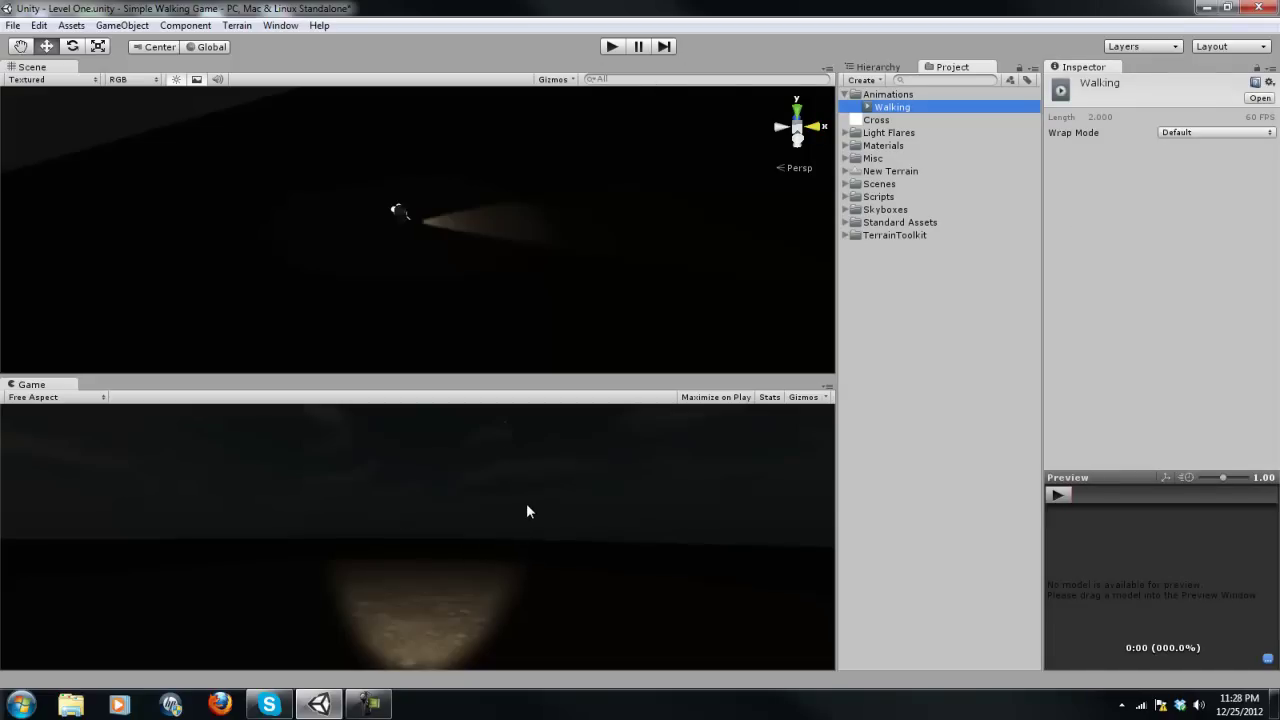
click(845, 94)
Step: Look inside the Scripts folder, then bring up the Create options and dismiss them unused
click(845, 184)
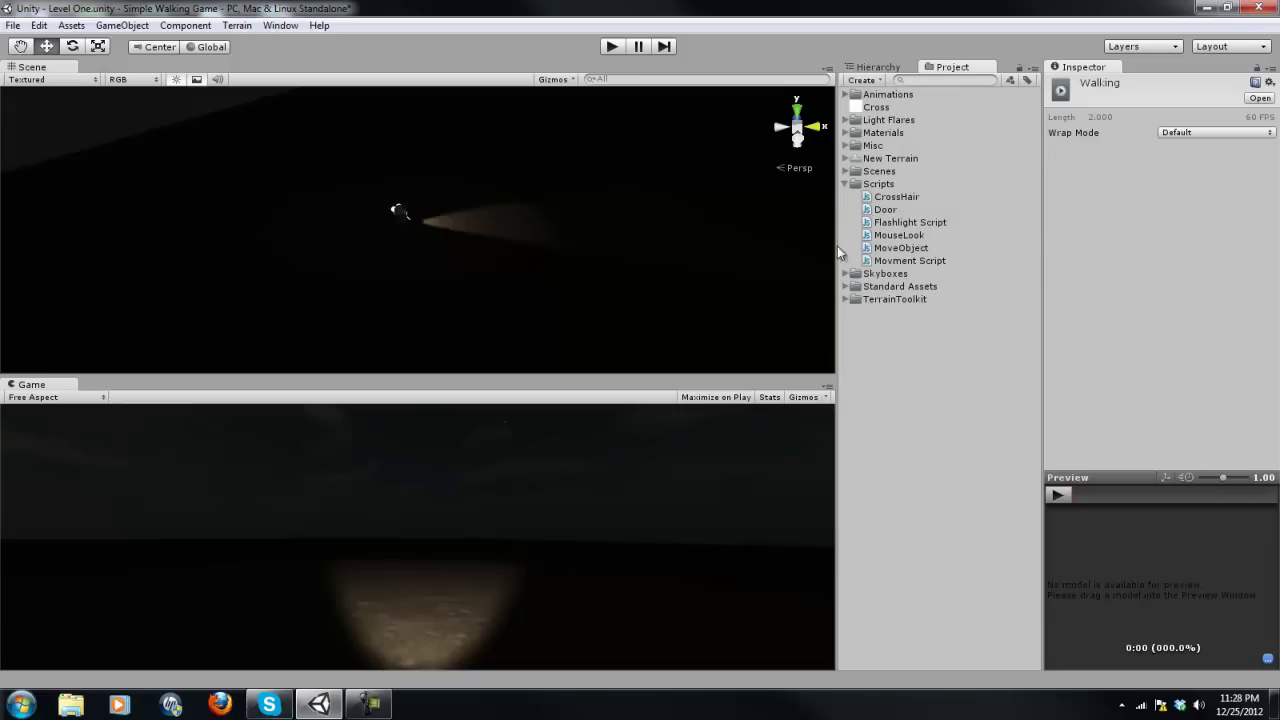
click(845, 184)
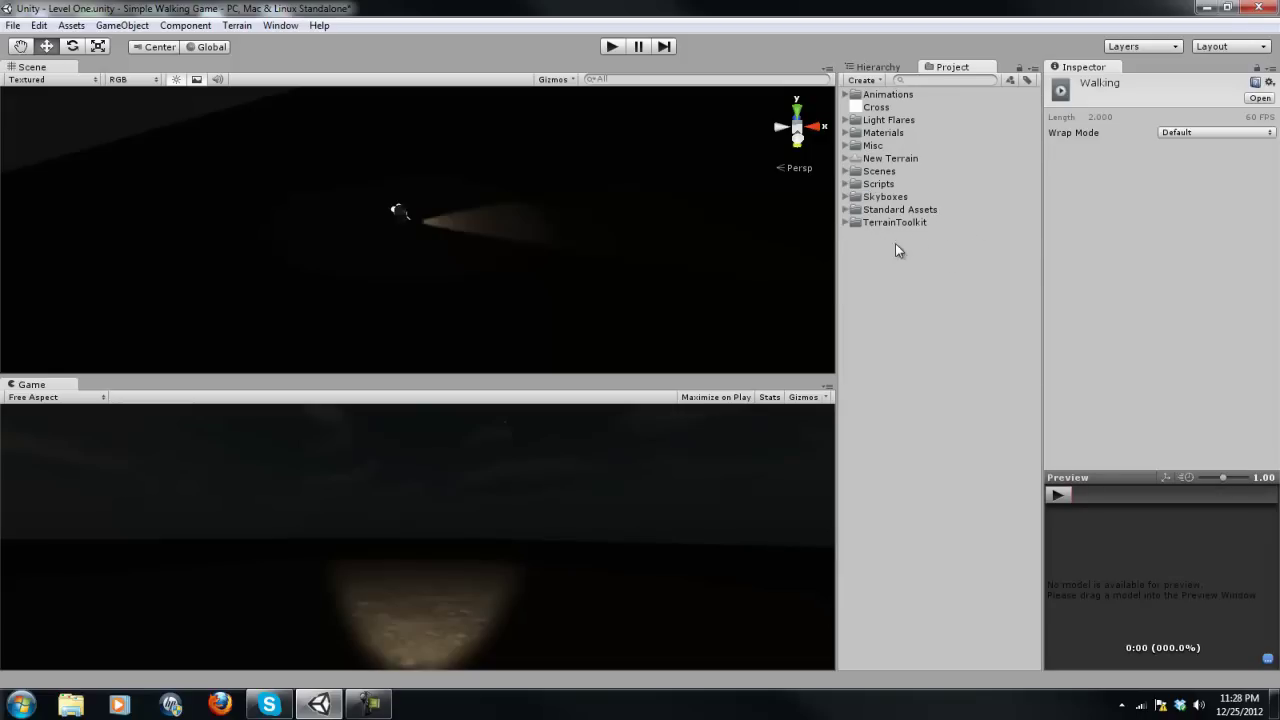
right_click(889, 246)
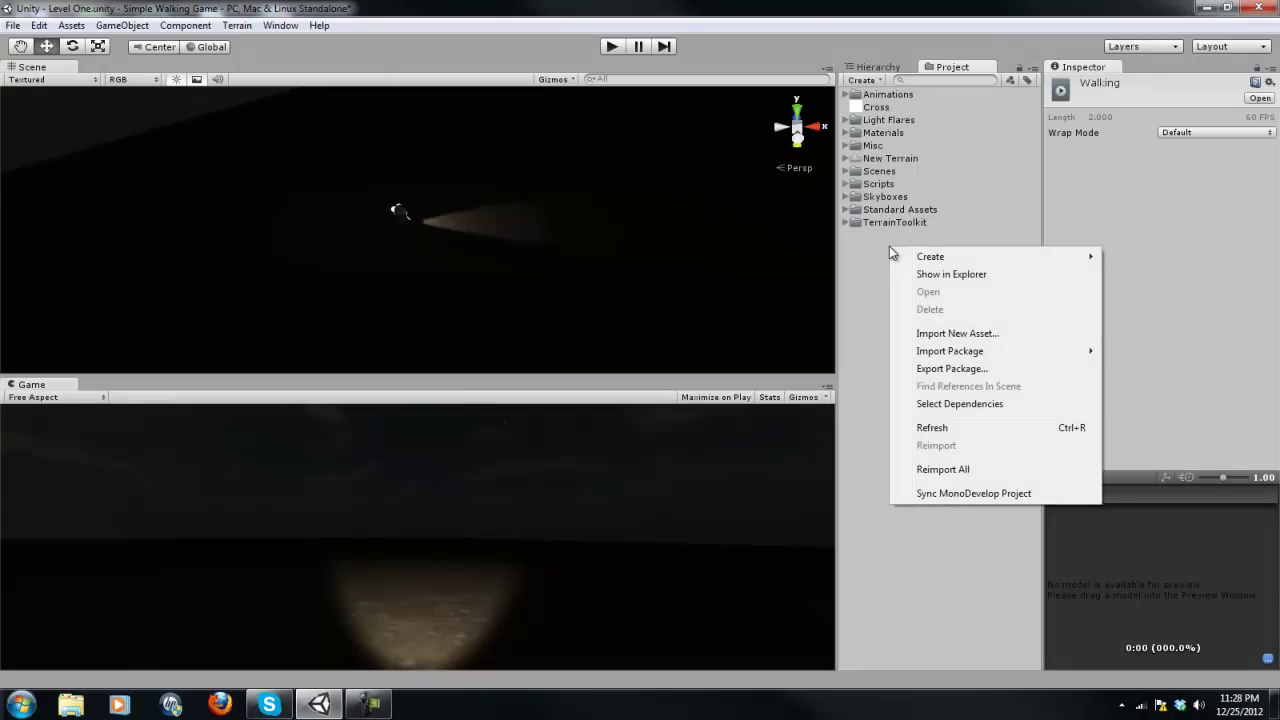
mouse_move(938, 258)
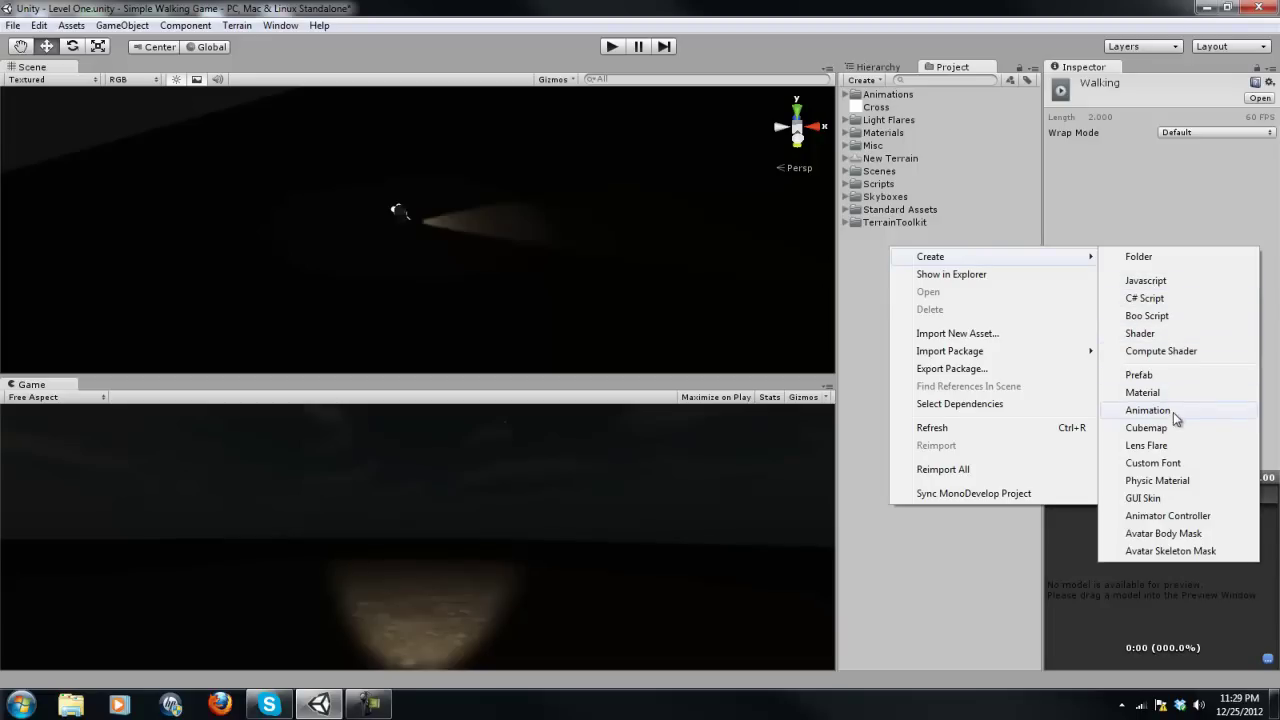
click(978, 512)
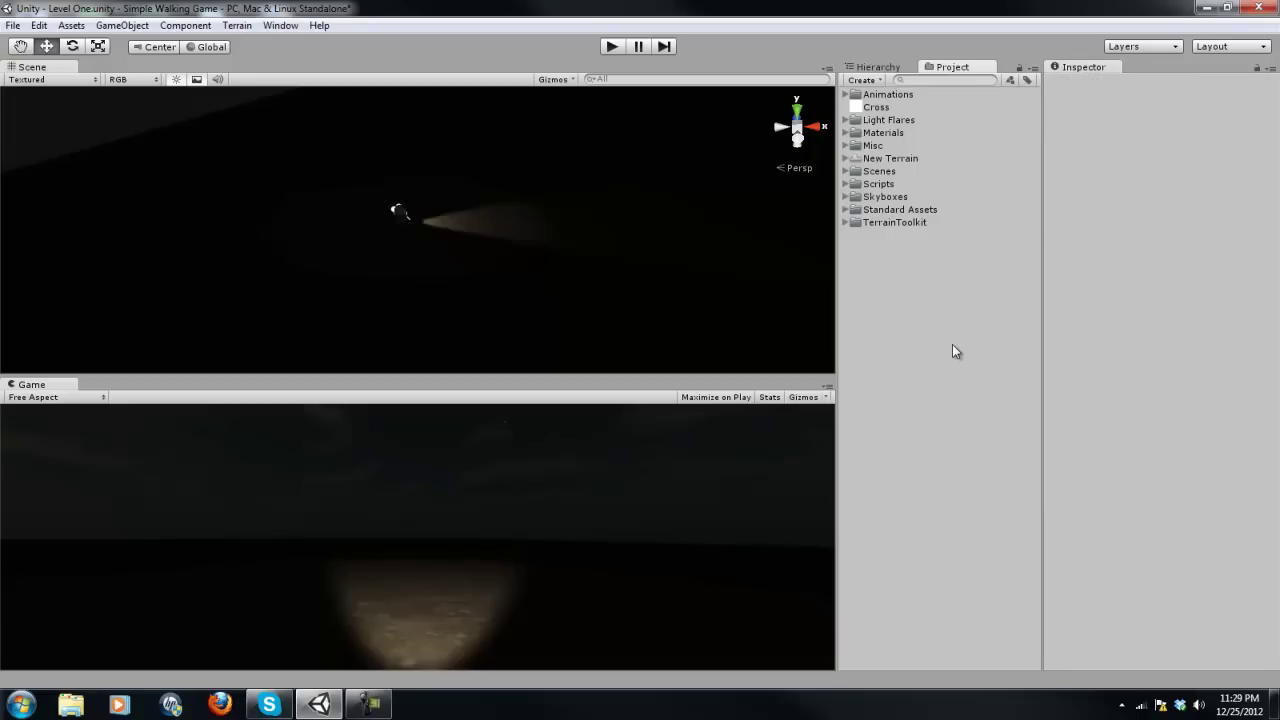
click(871, 67)
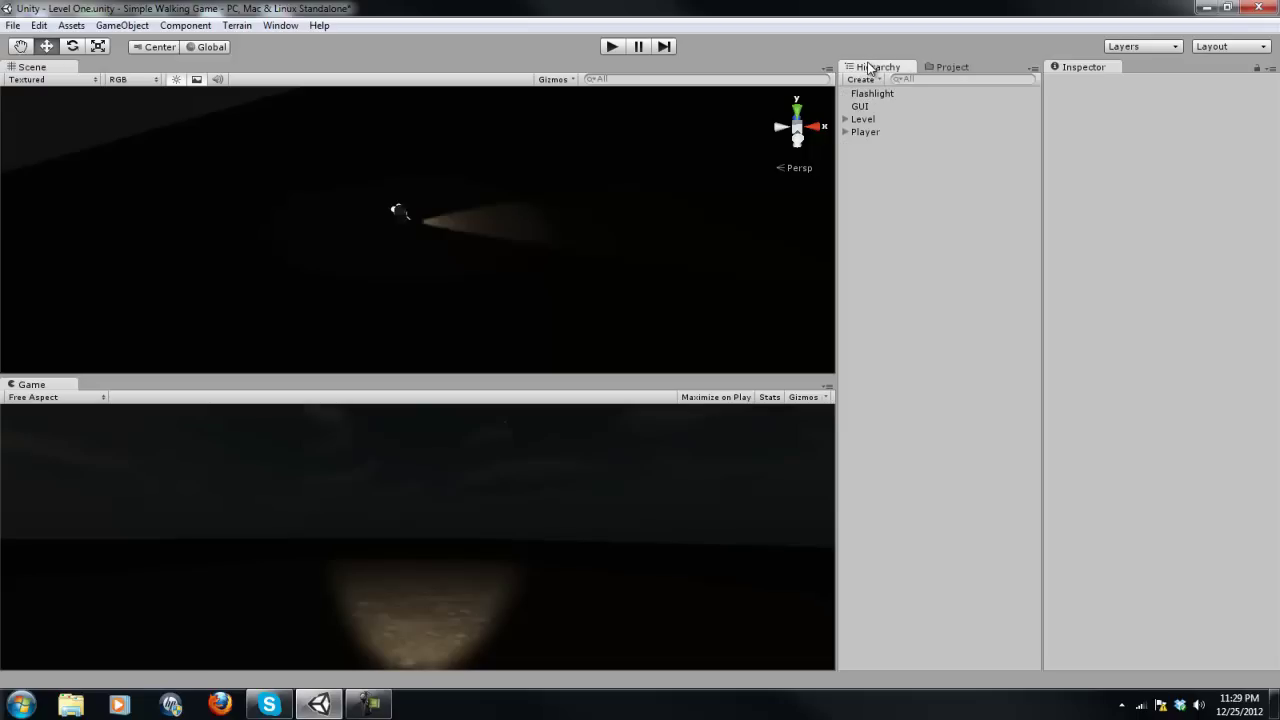
click(870, 134)
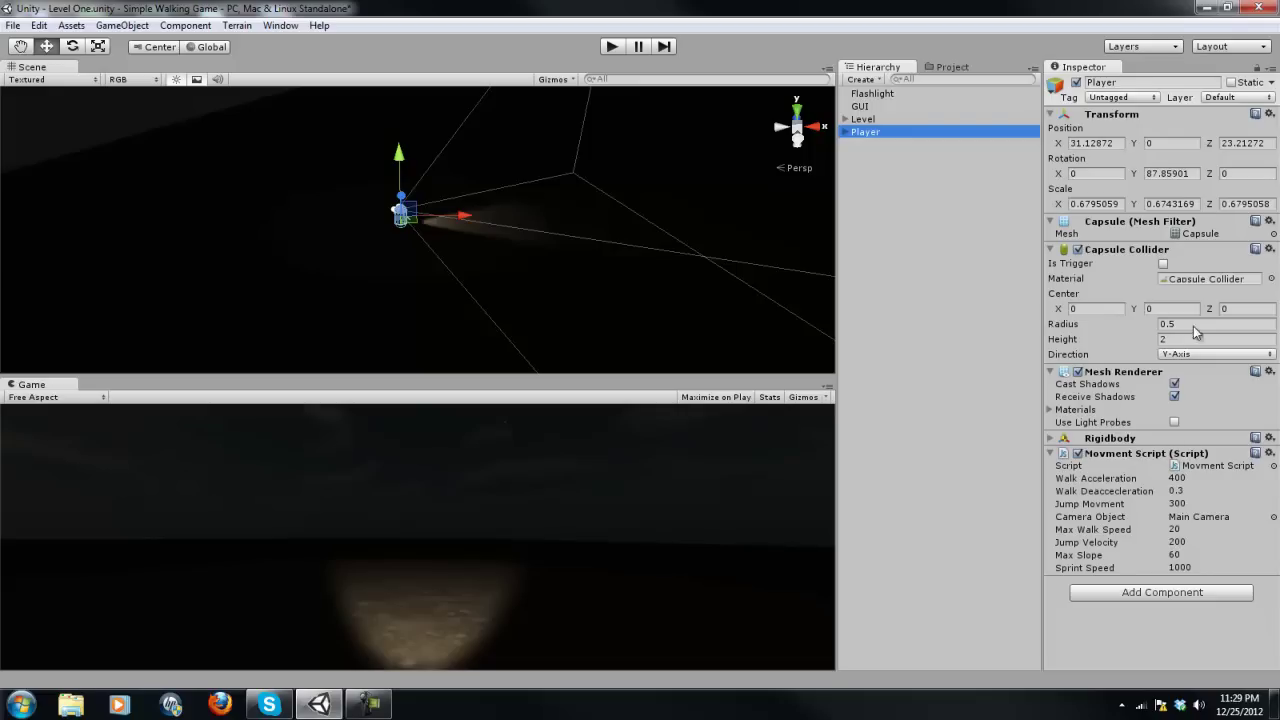
click(889, 281)
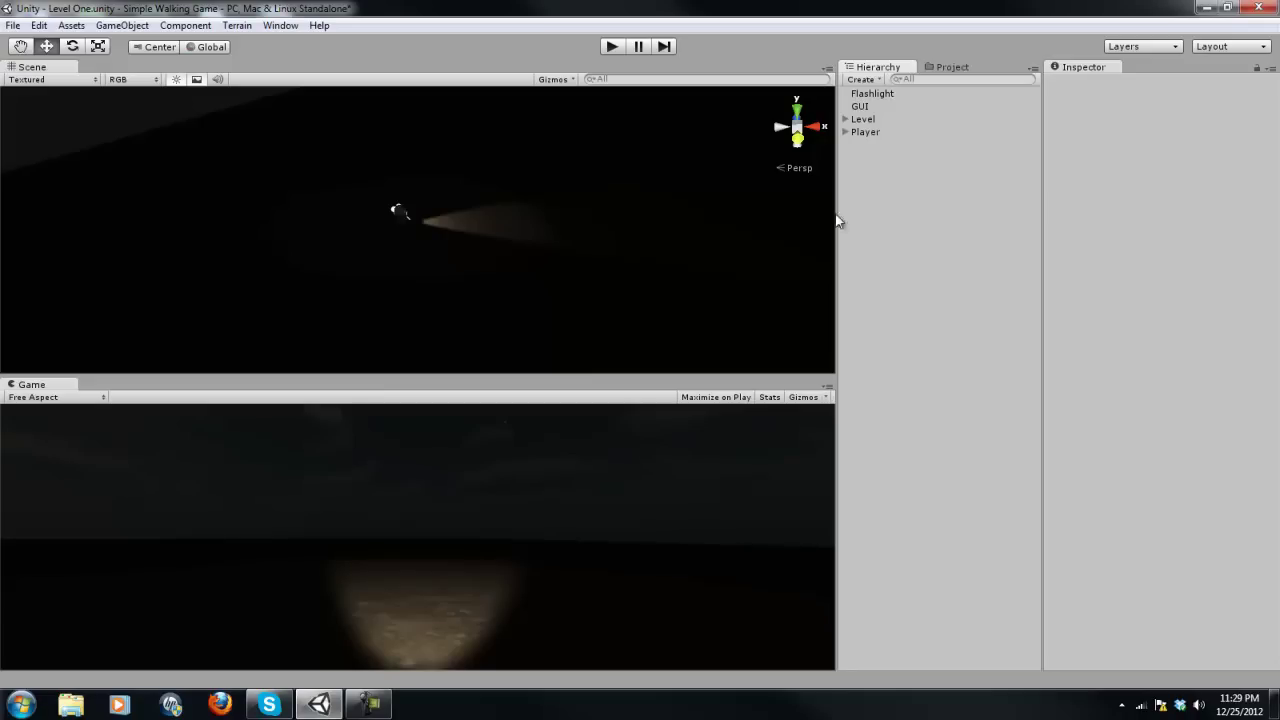
Step: Pan, orbit and fly the Scene view to frame the flashlight and the ceiling edge
middle_drag(440, 254, 605, 148)
alt+drag(605, 148, 547, 232)
middle_drag(547, 232, 513, 193)
middle_drag(557, 123, 467, 202)
alt+drag(593, 173, 560, 203)
middle_drag(560, 203, 305, 280)
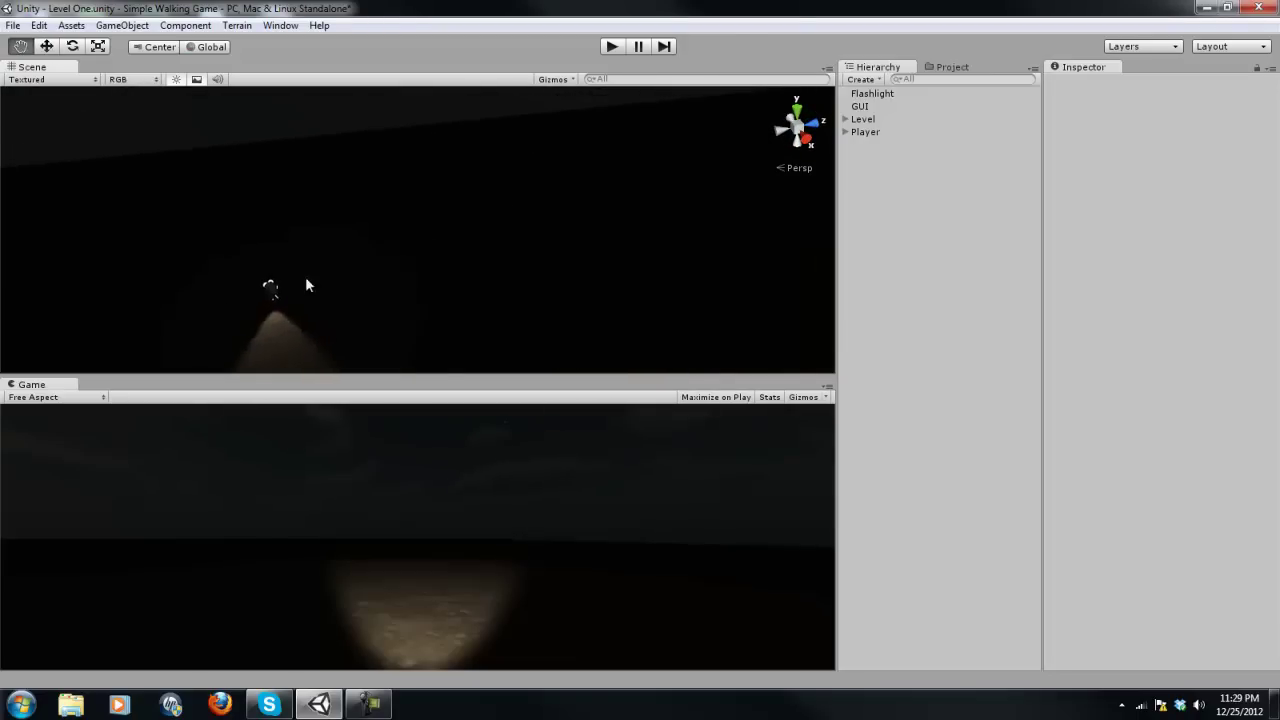
middle_drag(795, 270, 657, 286)
key(Left)
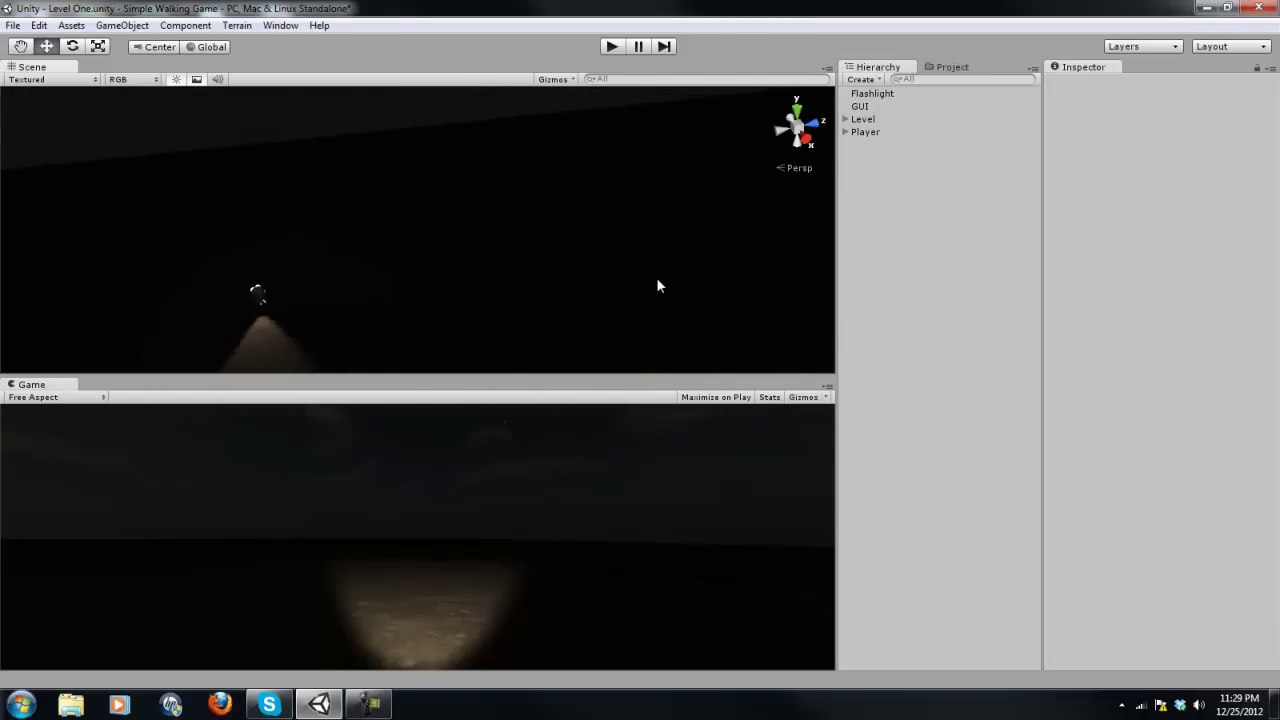
alt+drag(637, 283, 580, 226)
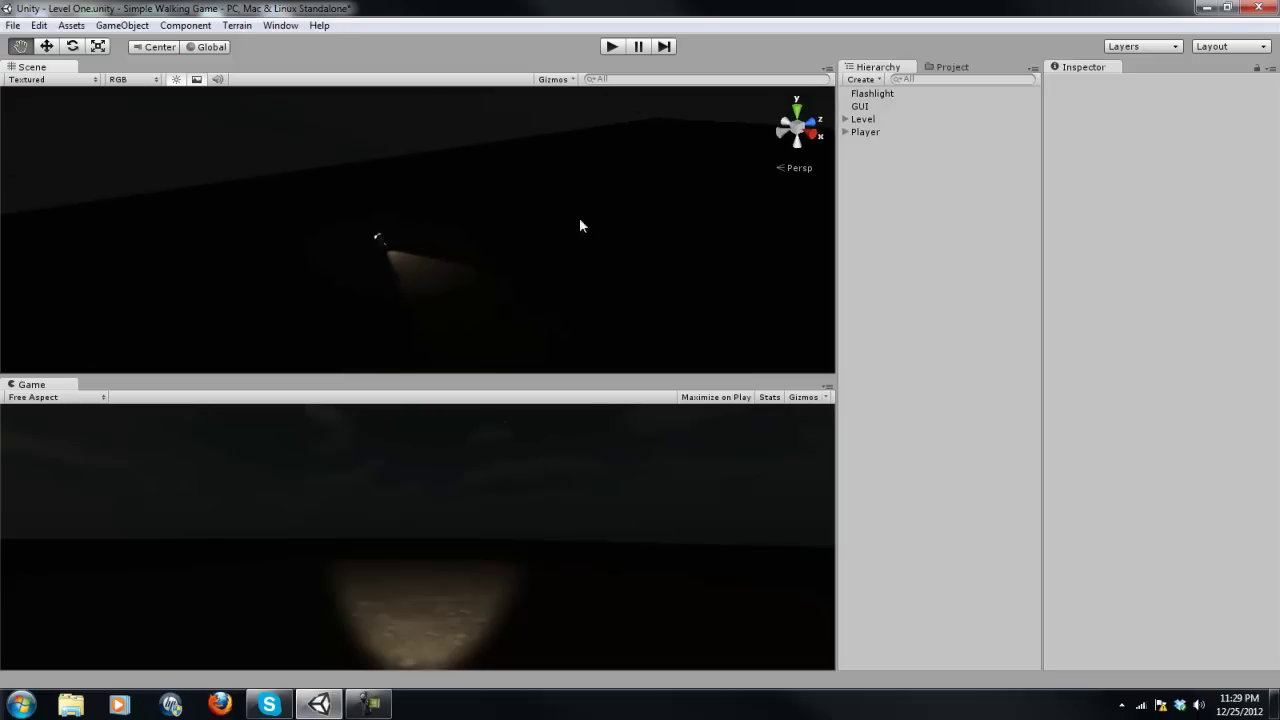
Step: Check the Top and Right axis views, then orbit back to a perspective view
click(815, 135)
click(797, 108)
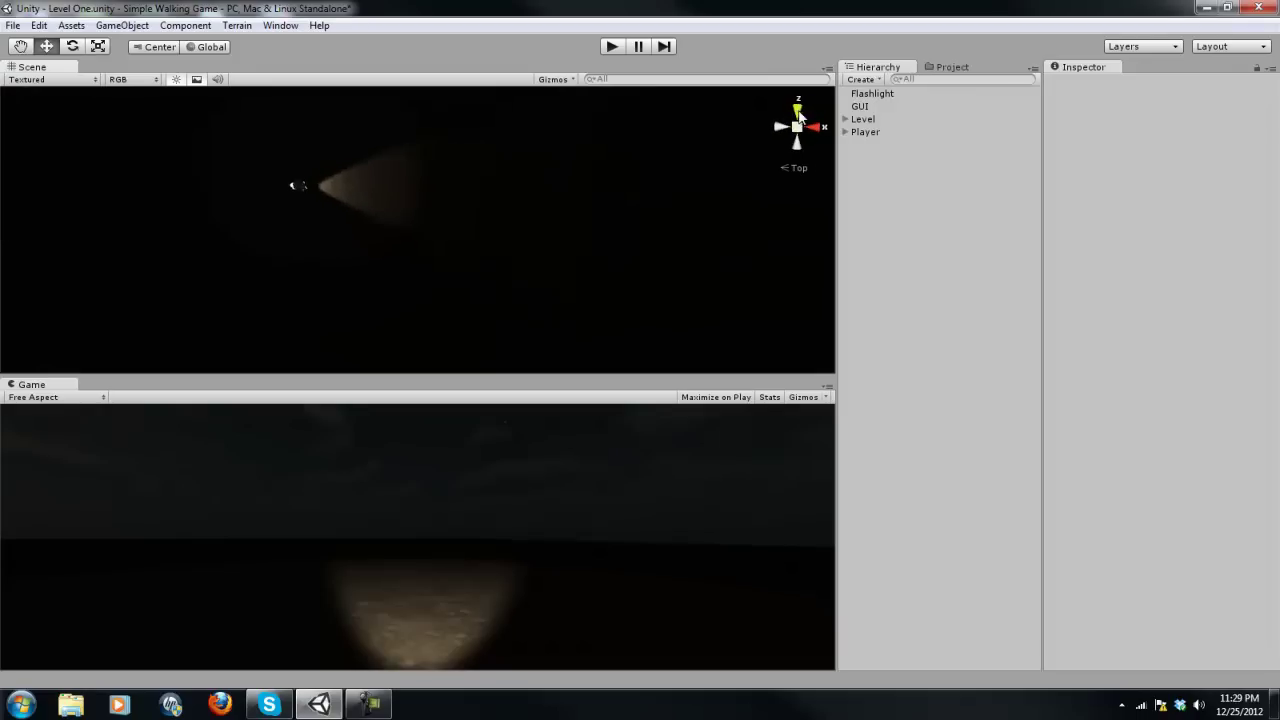
click(798, 110)
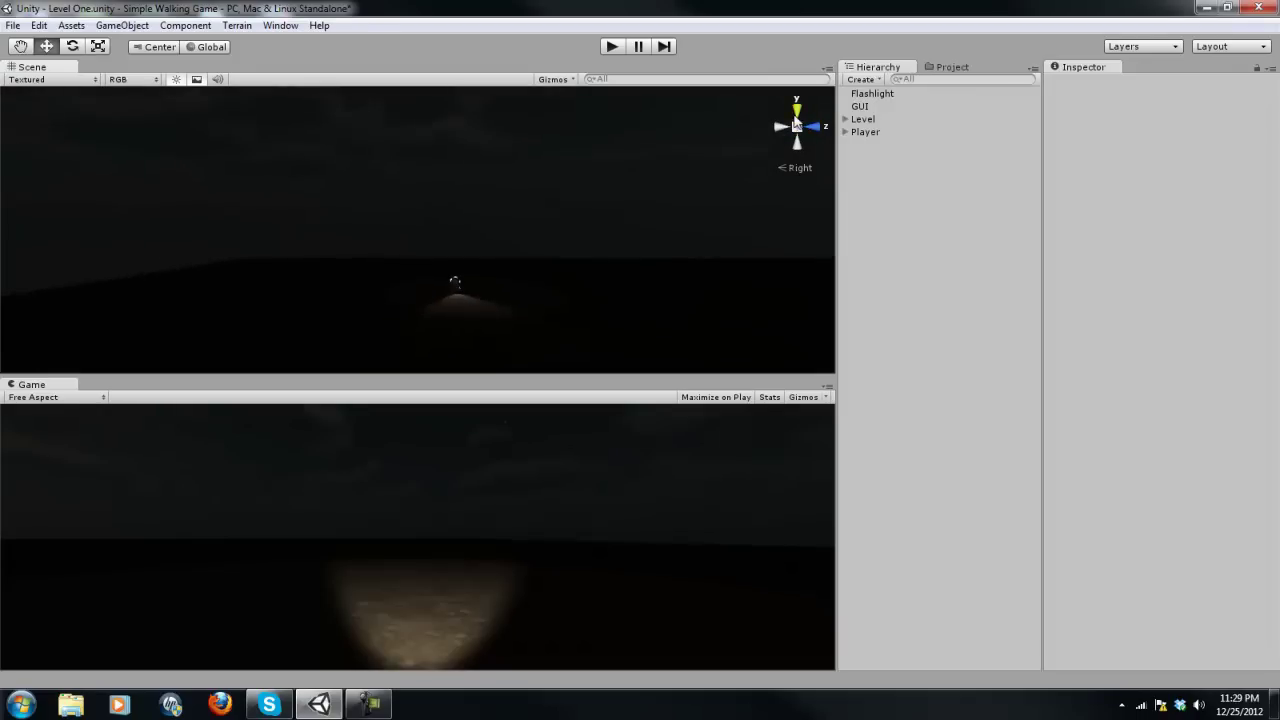
alt+drag(686, 210, 449, 263)
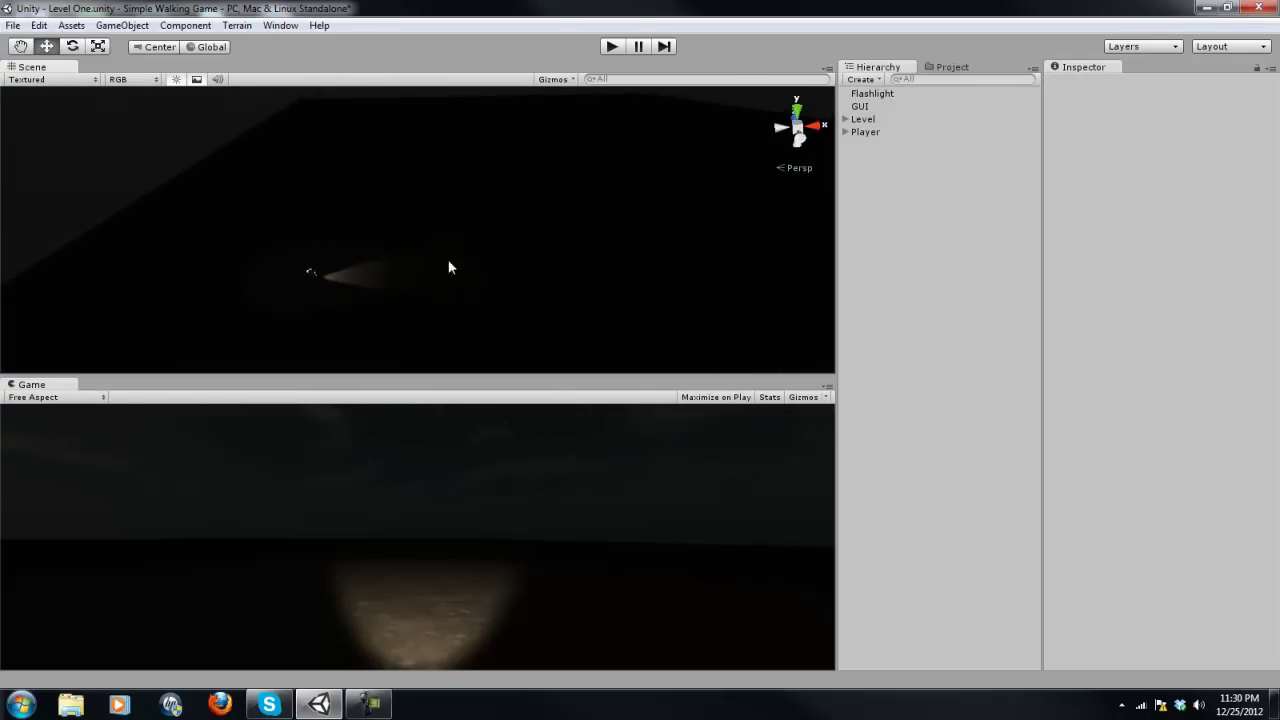
click(130, 26)
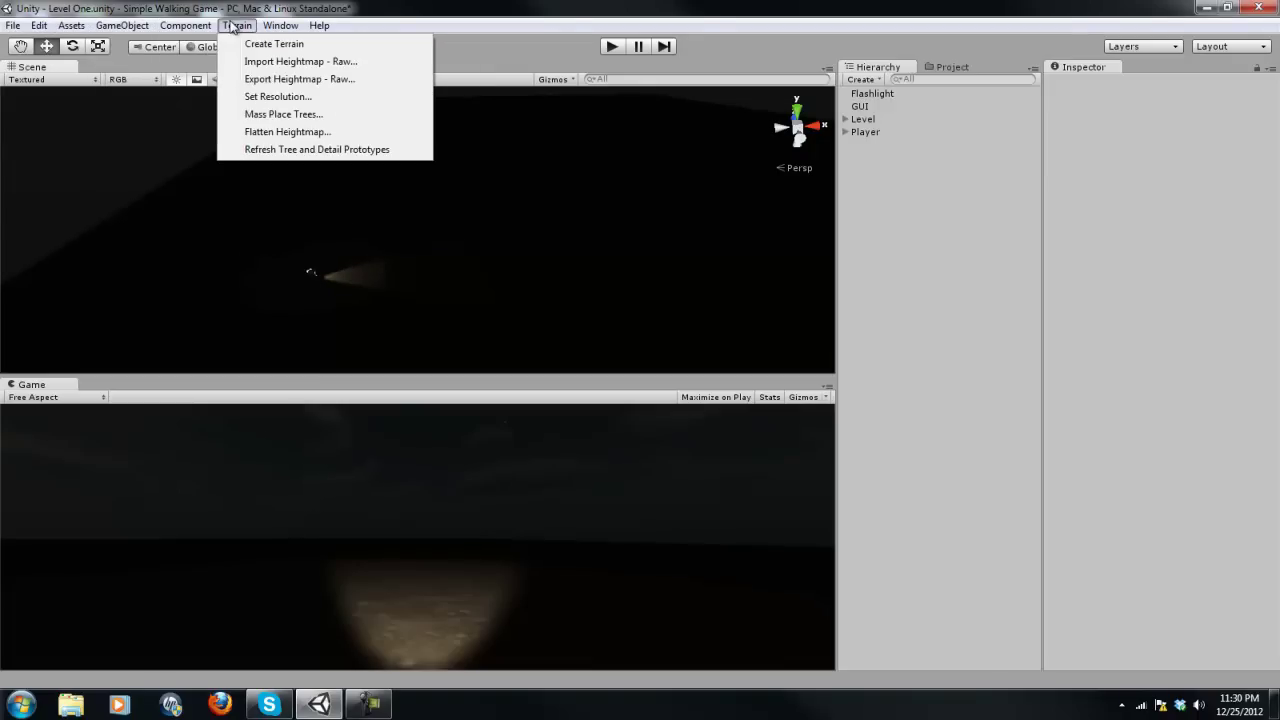
mouse_move(285, 26)
click(529, 180)
click(546, 191)
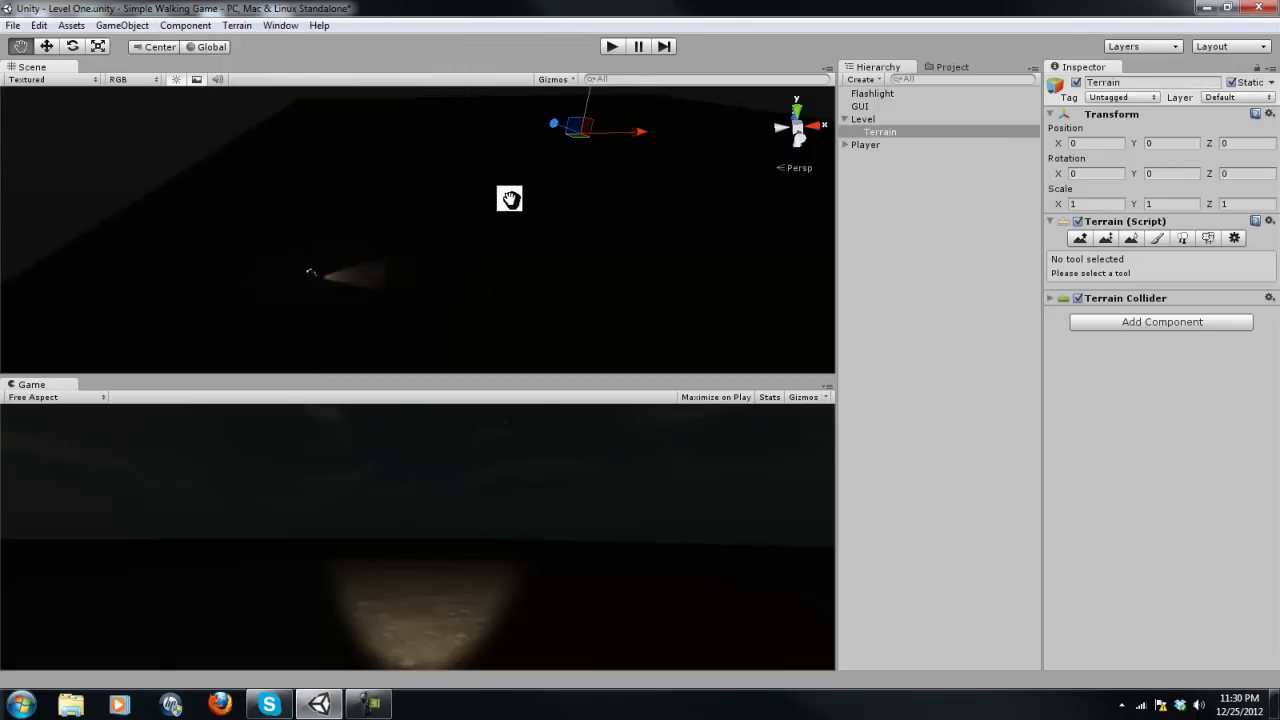
alt+drag(509, 197, 415, 209)
middle_drag(415, 209, 411, 231)
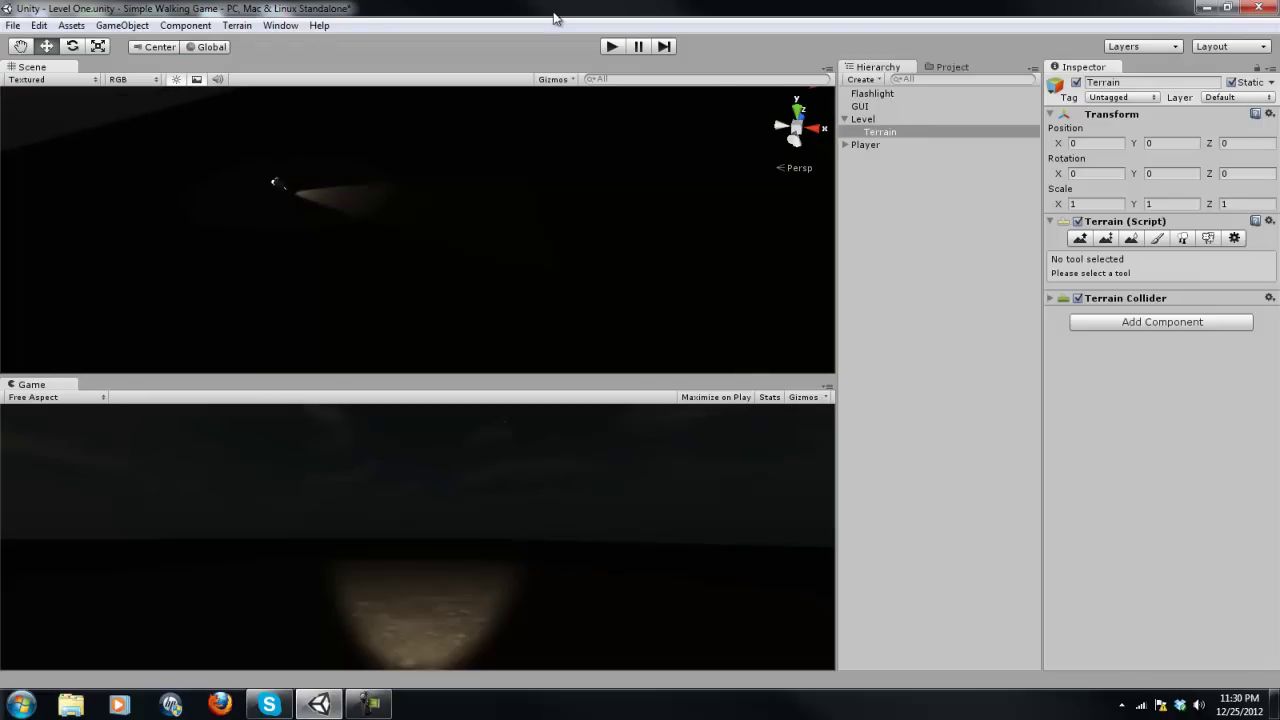
click(845, 119)
click(955, 195)
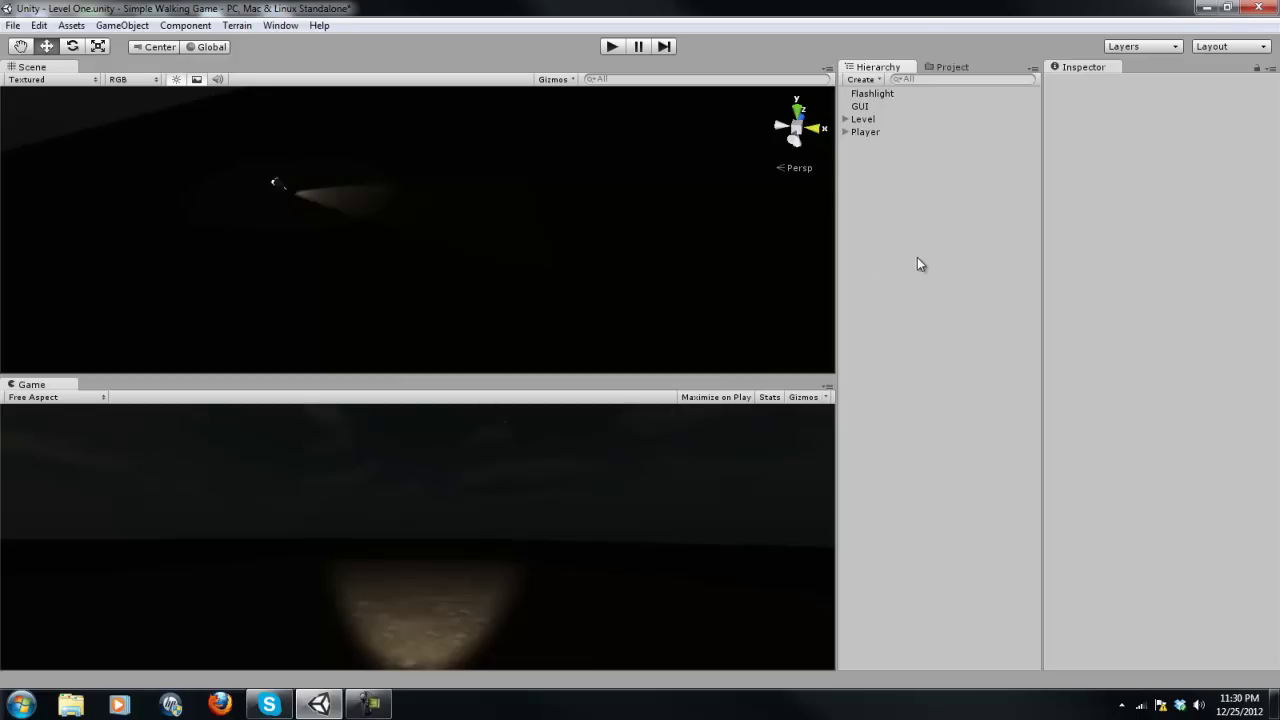
alt+drag(638, 194, 464, 268)
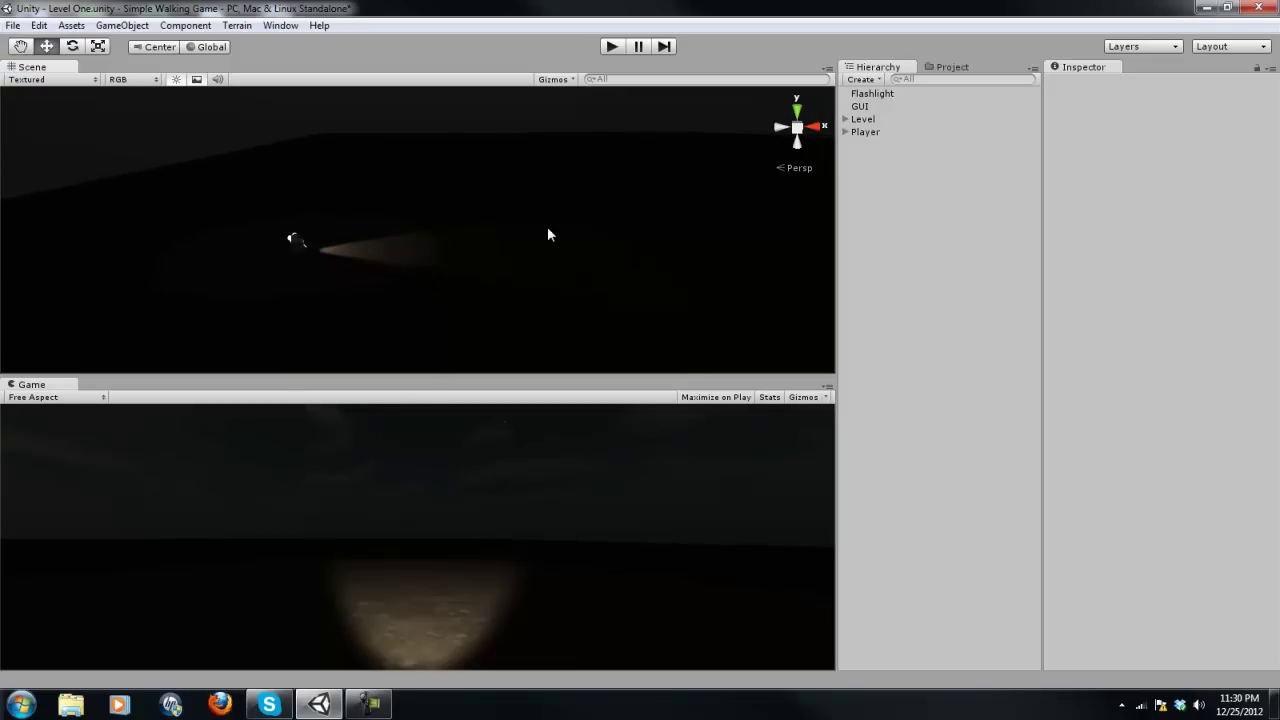
alt+drag(377, 190, 384, 268)
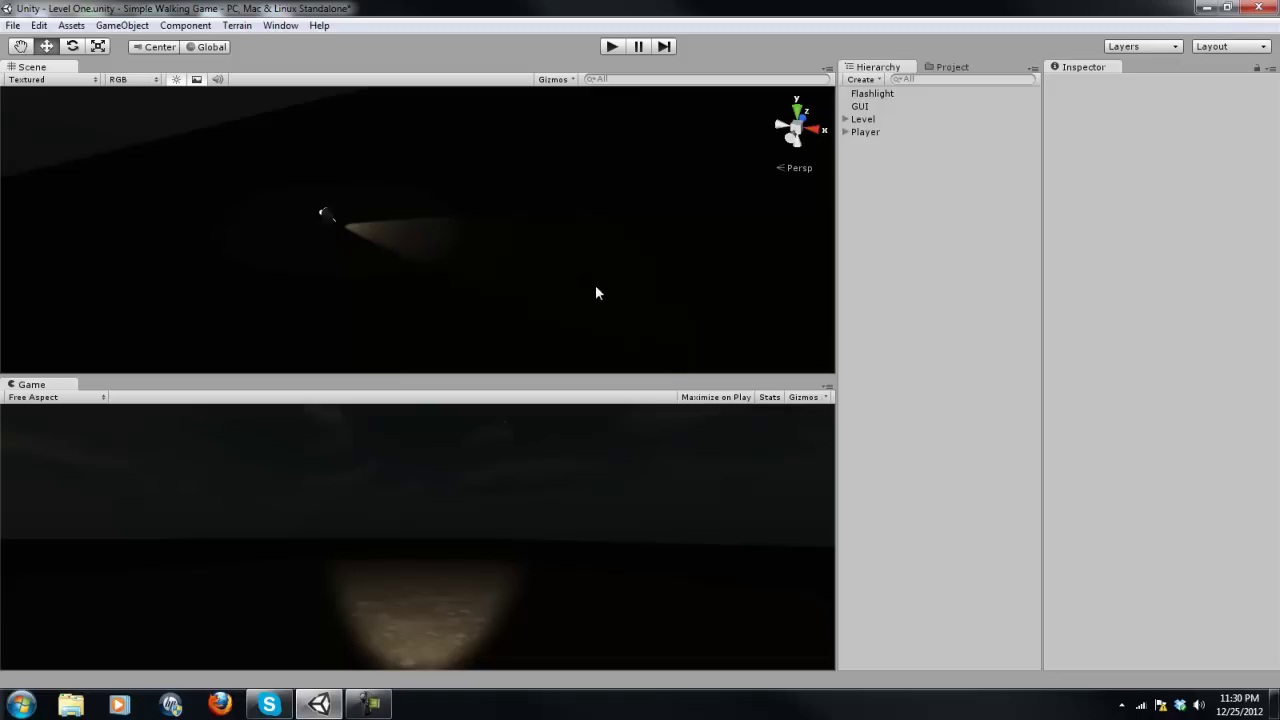
alt+drag(598, 251, 391, 294)
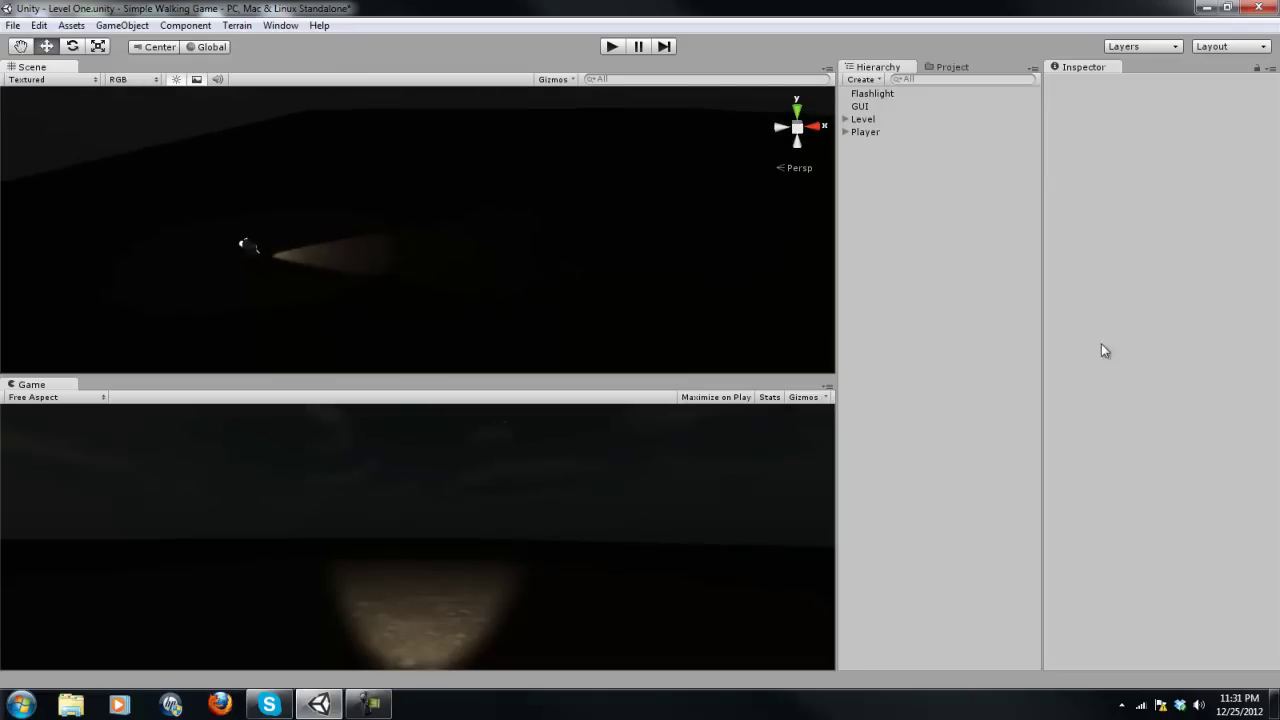